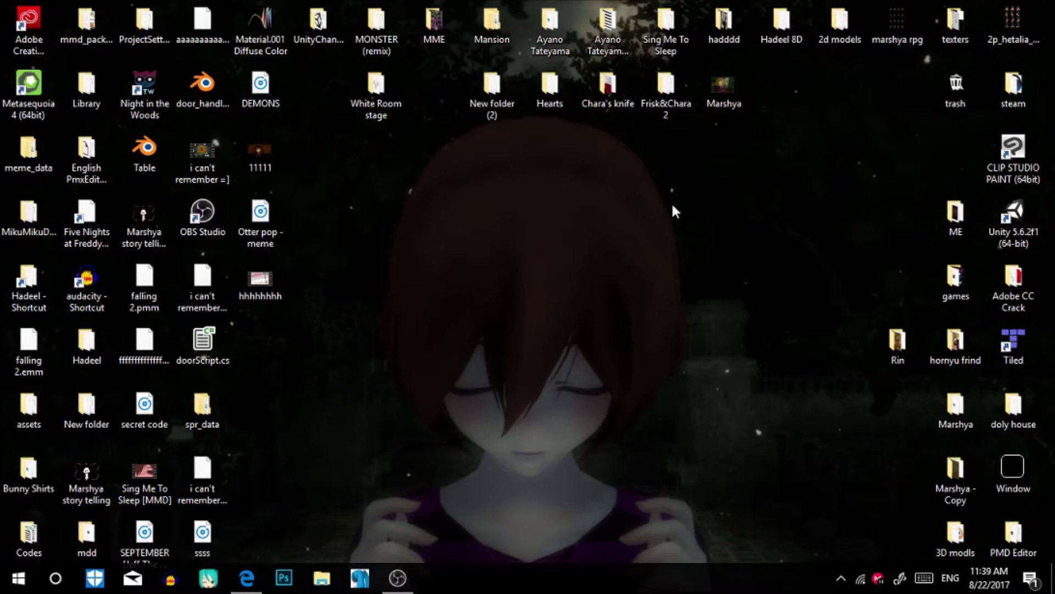
# Open the hhhhhhhh video from the desktop so it plays in Movies & TV.
pyautogui.doubleClick(279, 285)
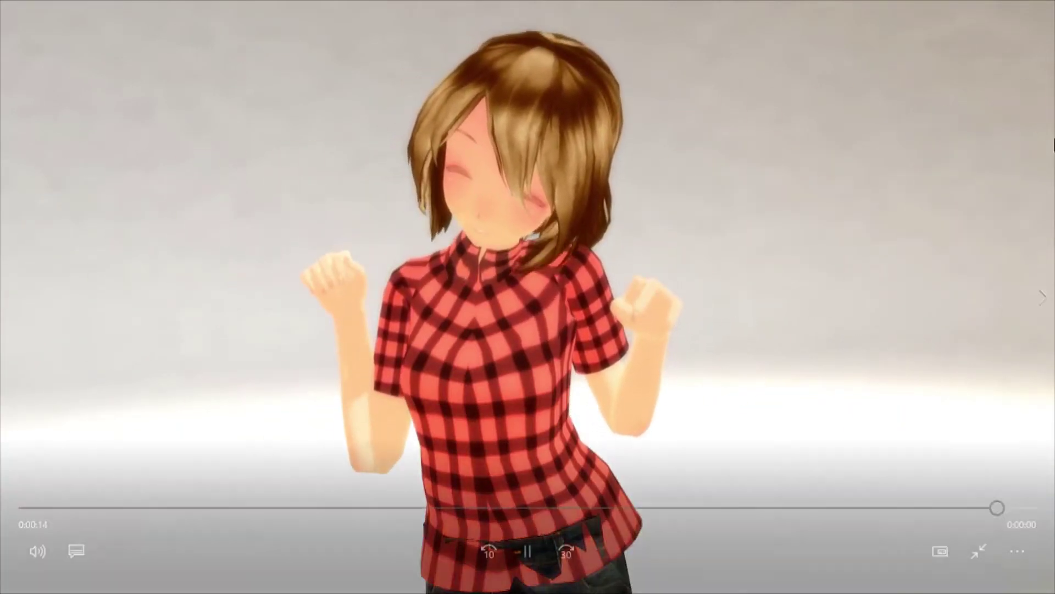
# Close the Movies & TV player after the dance clip has played.
pyautogui.click(1033, 14)
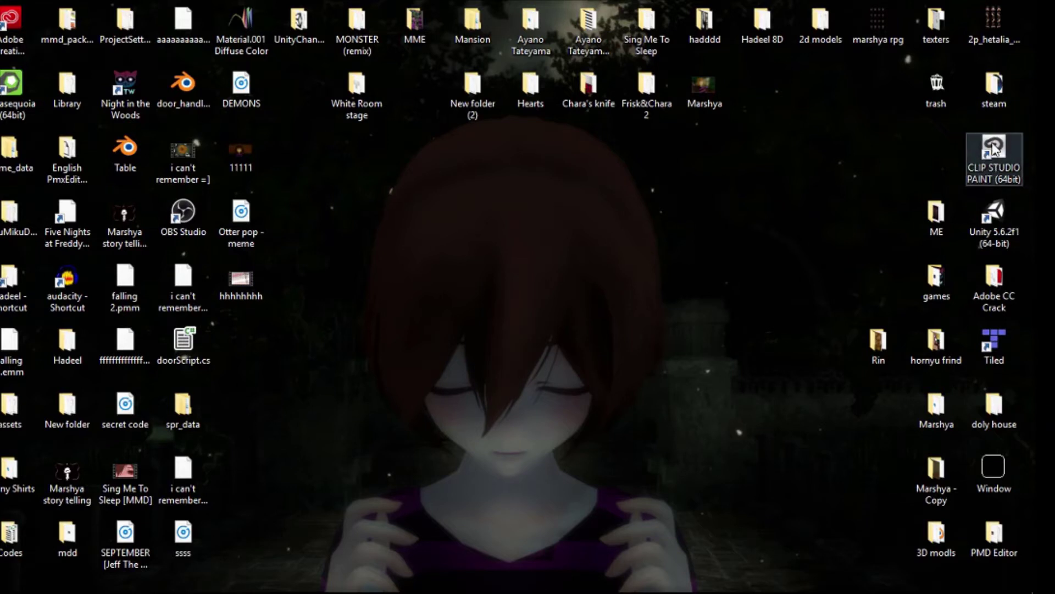
# Launch CLIP STUDIO PAINT (64bit) from its desktop shortcut to get a blank A4 canvas.
pyautogui.doubleClick(991, 170)
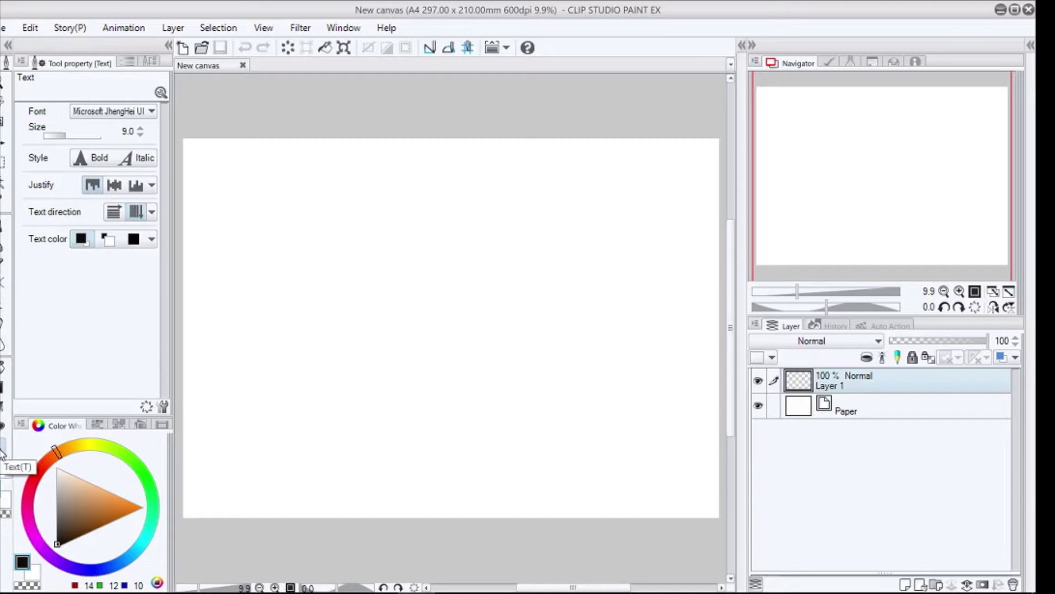
# Add the text 'GOOD' at size 130 on the canvas.
pyautogui.click(324, 304)
pyautogui.click(92, 135)
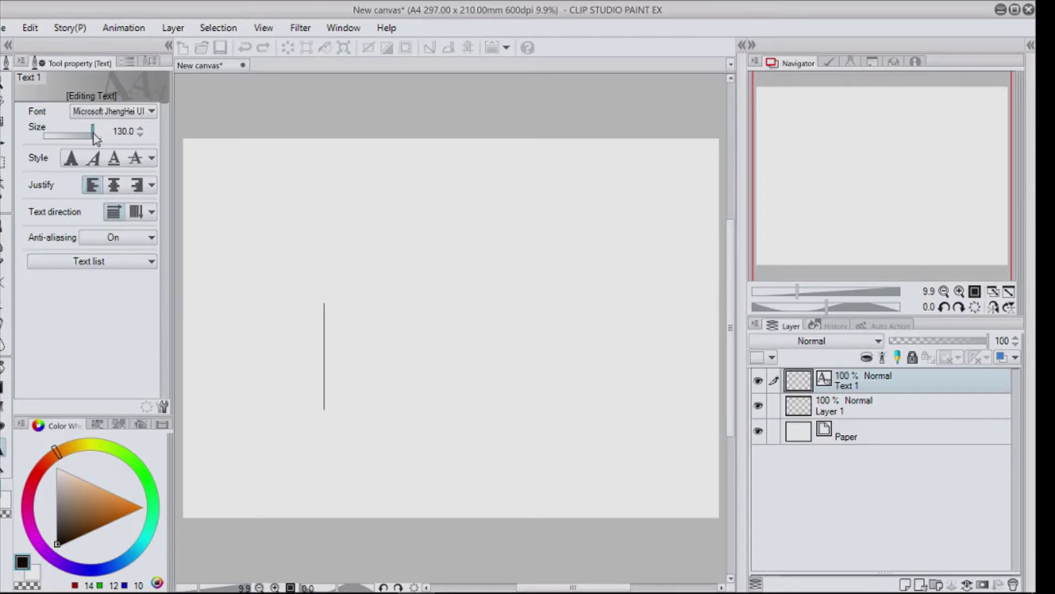
pyautogui.write('GOO')
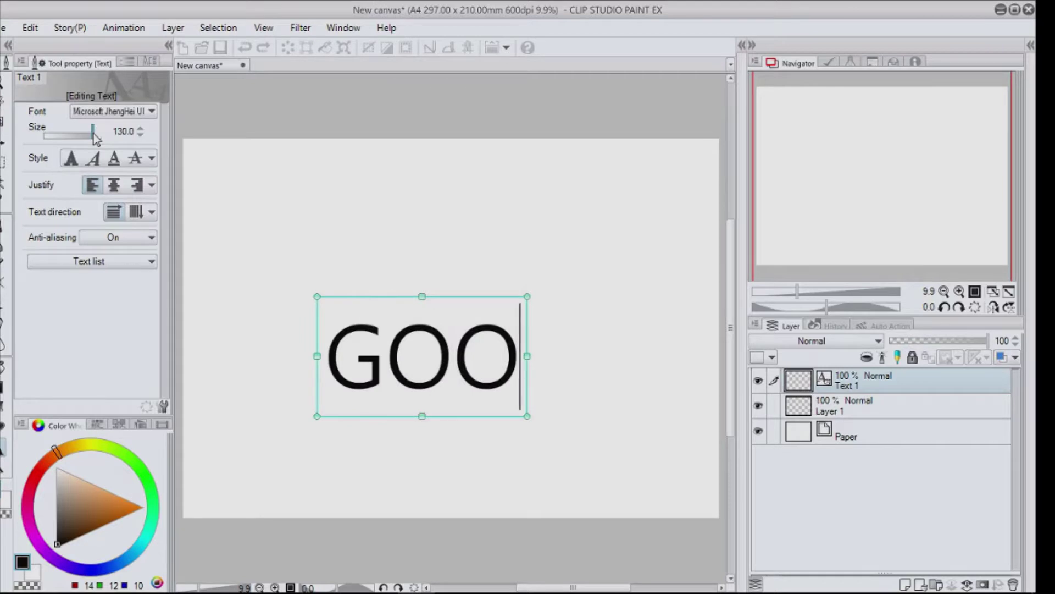
pyautogui.write('D')
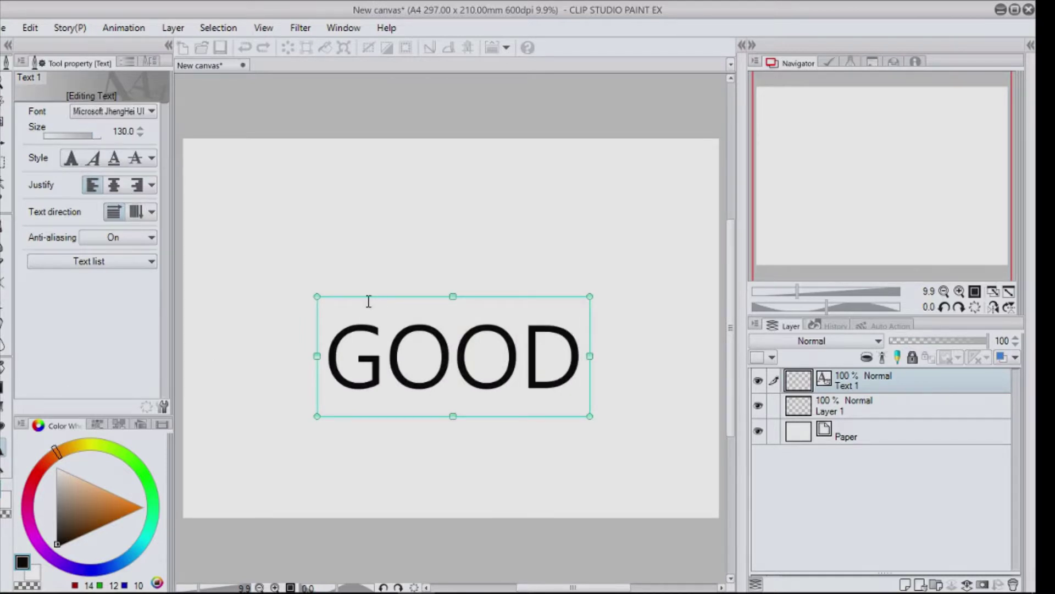
# Enlarge GOOD to size 187.5, centre it on the canvas, and select all its text.
pyautogui.moveTo(369, 302); pyautogui.dragTo(364, 268)
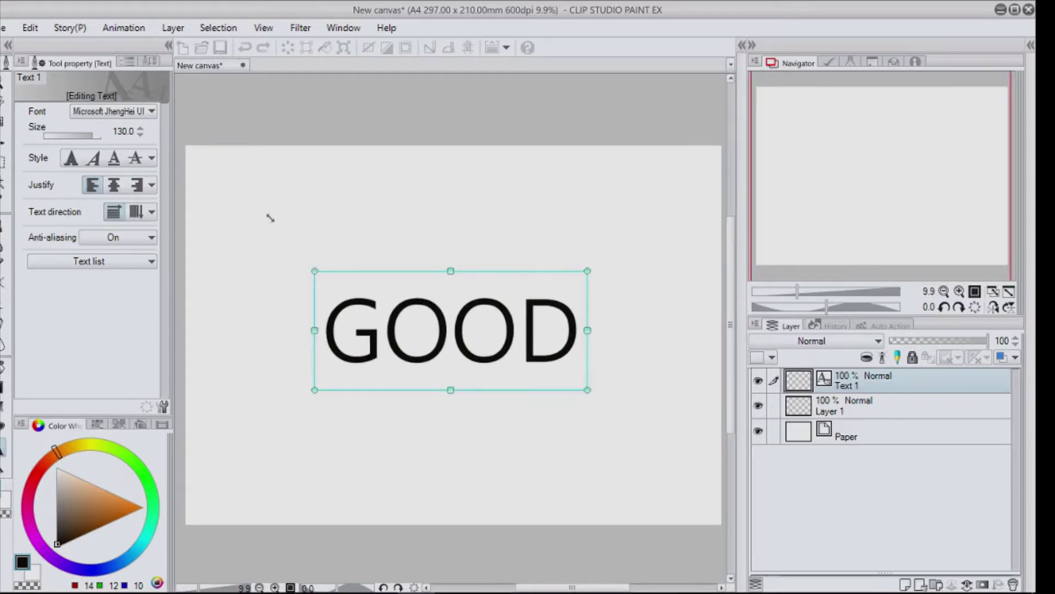
pyautogui.moveTo(314, 271); pyautogui.dragTo(199, 223)
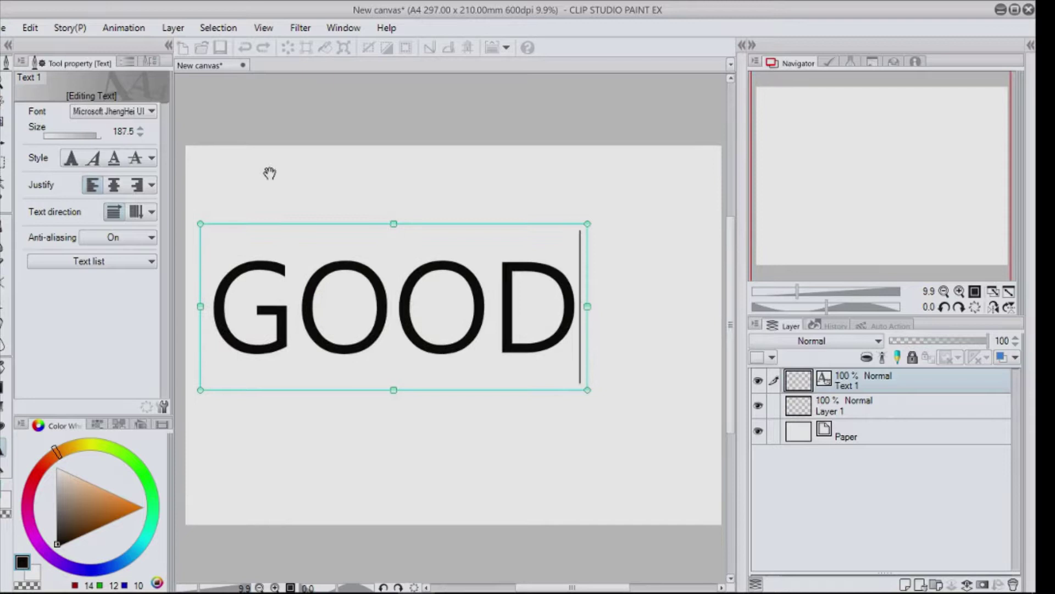
pyautogui.moveTo(292, 228); pyautogui.dragTo(363, 259)
pyautogui.hotkey('ctrl', 'a')
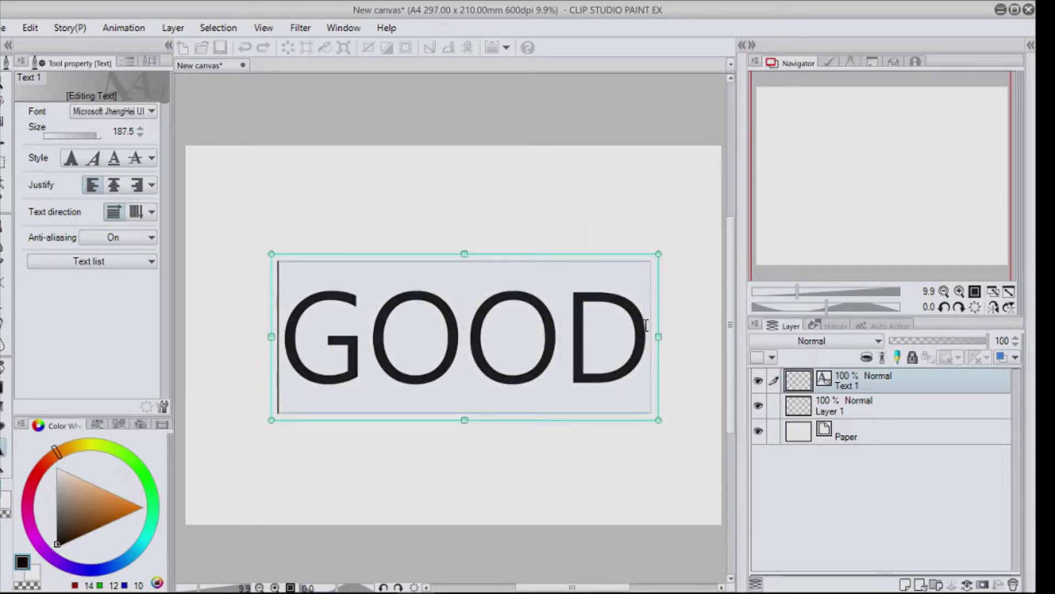
# Try several colours on the GOOD text, then set it back to black.
pyautogui.click(121, 517)
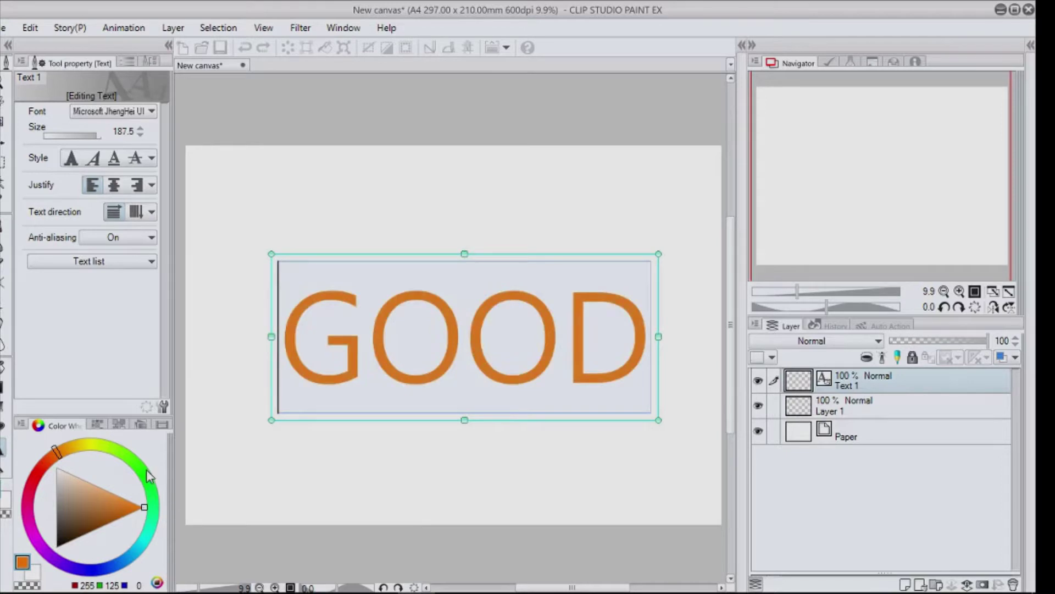
pyautogui.moveTo(151, 475); pyautogui.dragTo(128, 555)
pyautogui.click(39, 473)
pyautogui.click(118, 450)
pyautogui.click(82, 522)
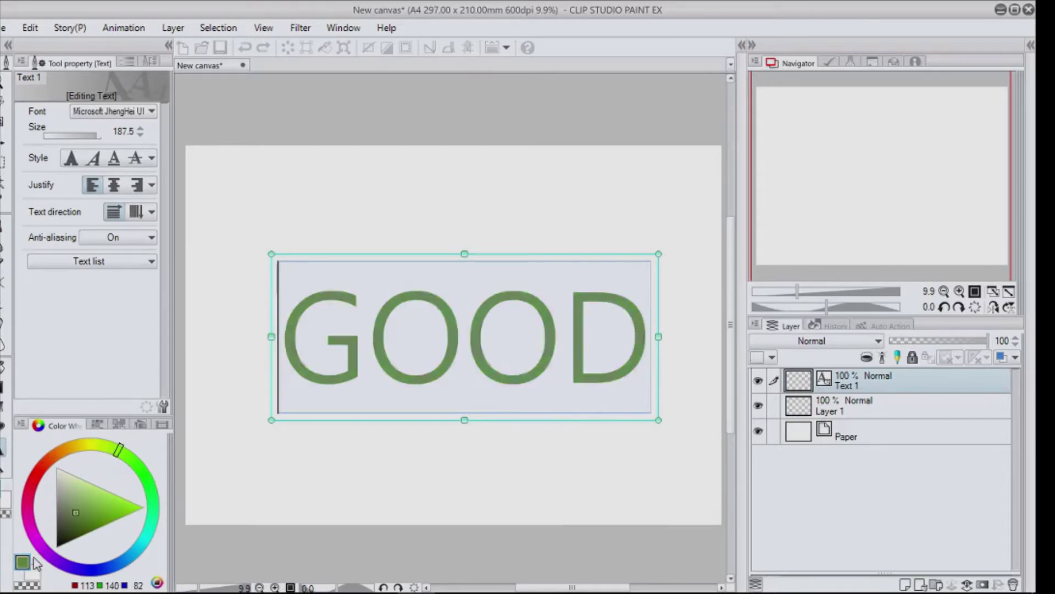
pyautogui.click(55, 547)
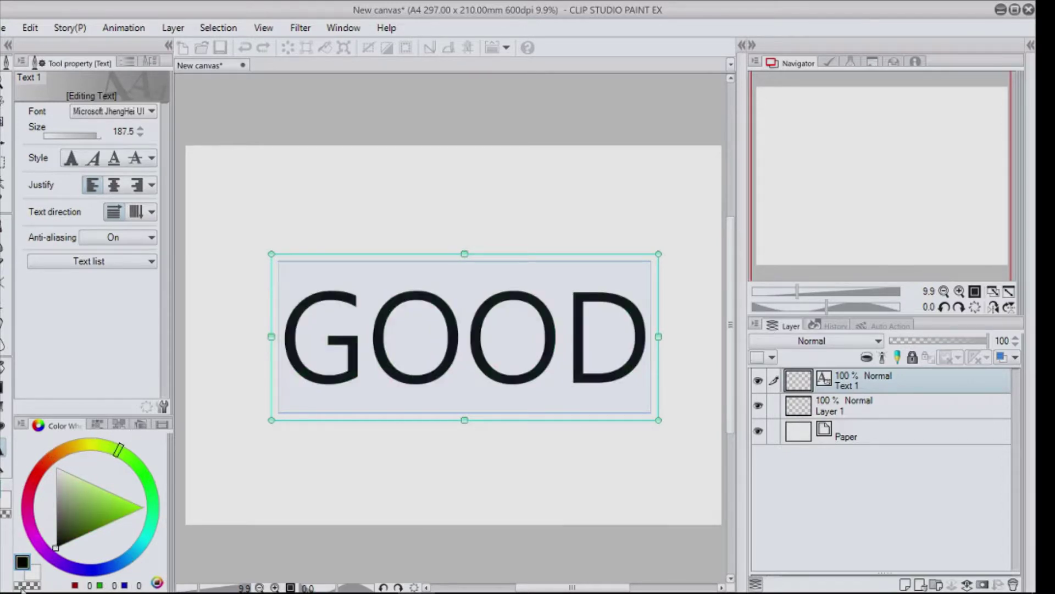
# Try Tw Cen MT and Viner Hand ITC fonts, settling on DecoType Naskh Swash.
pyautogui.click(106, 115)
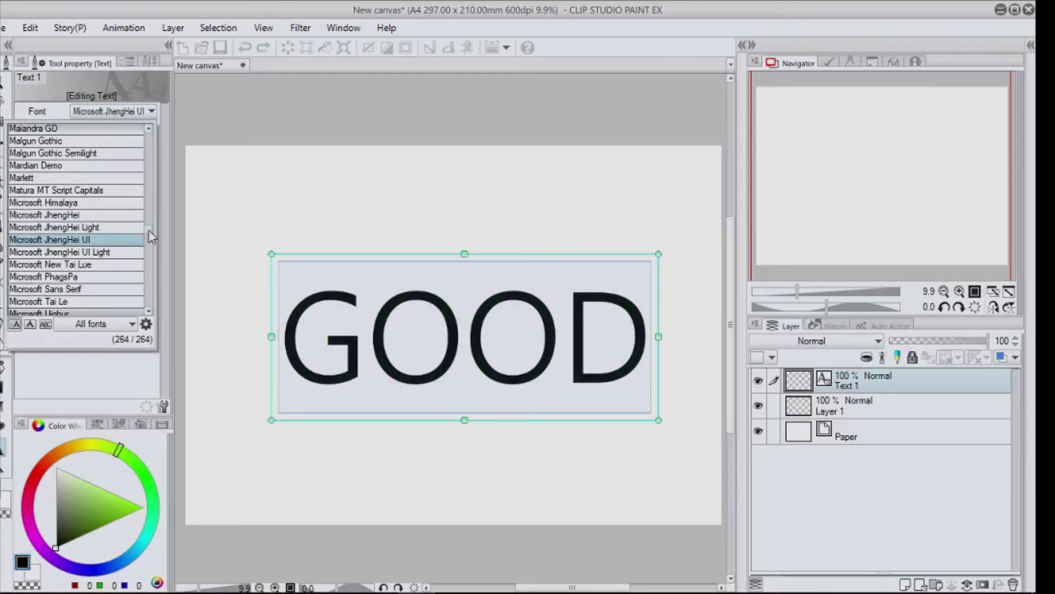
pyautogui.moveTo(149, 230); pyautogui.dragTo(147, 292)
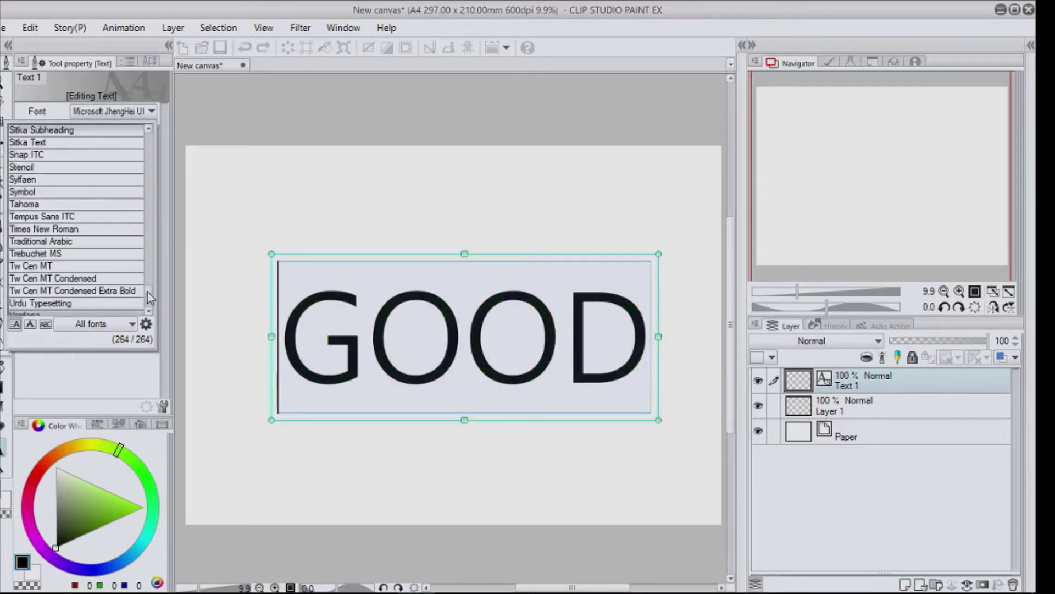
pyautogui.click(106, 276)
pyautogui.click(110, 112)
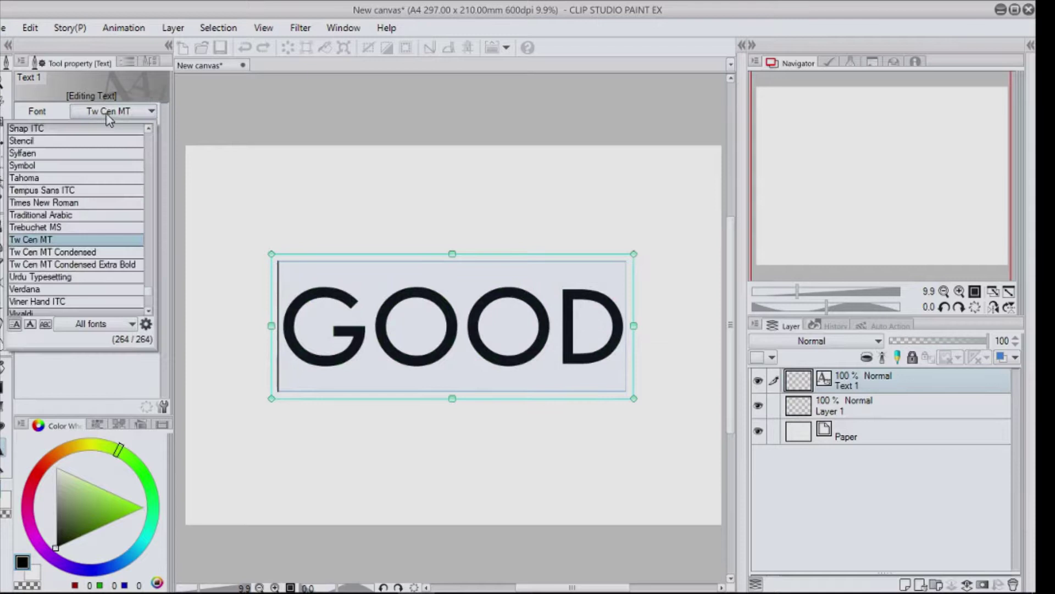
pyautogui.click(122, 301)
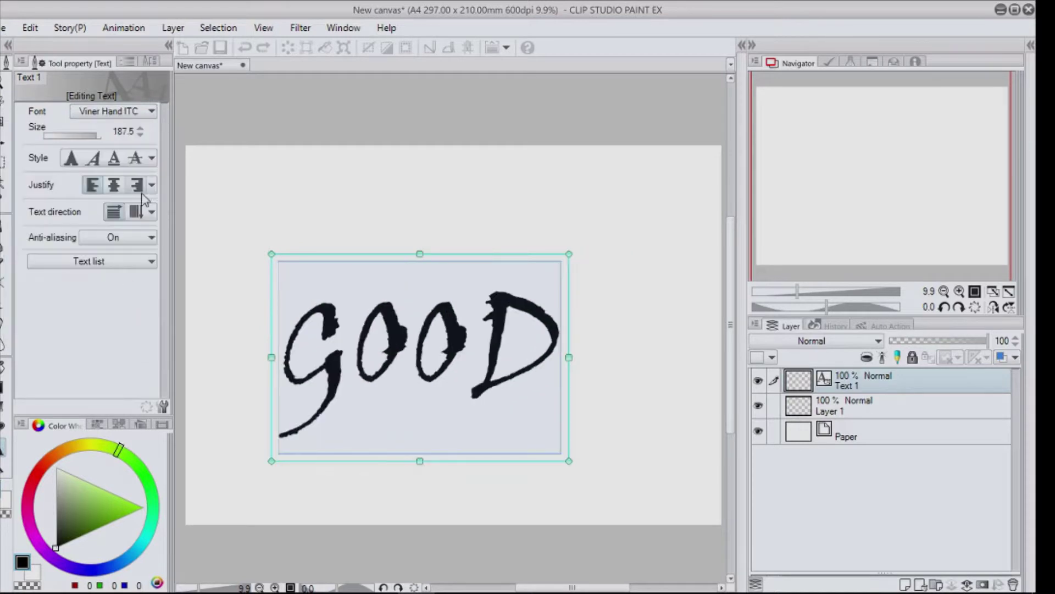
pyautogui.click(118, 113)
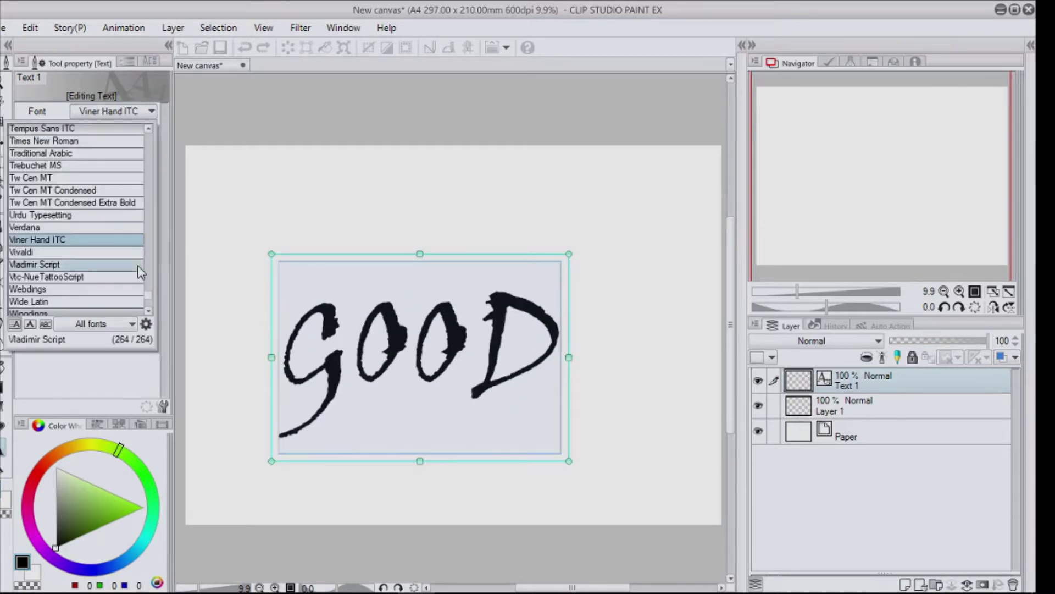
pyautogui.moveTo(149, 289); pyautogui.dragTo(150, 181)
pyautogui.click(71, 167)
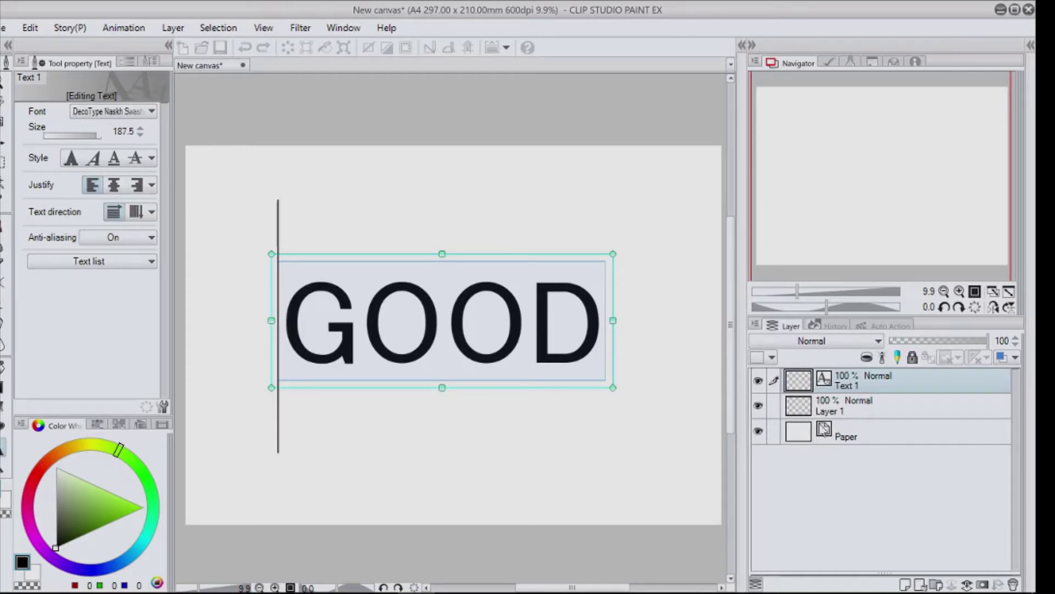
# Commit the GOOD text and delete the Paper layer for a transparent background.
pyautogui.click(808, 431)
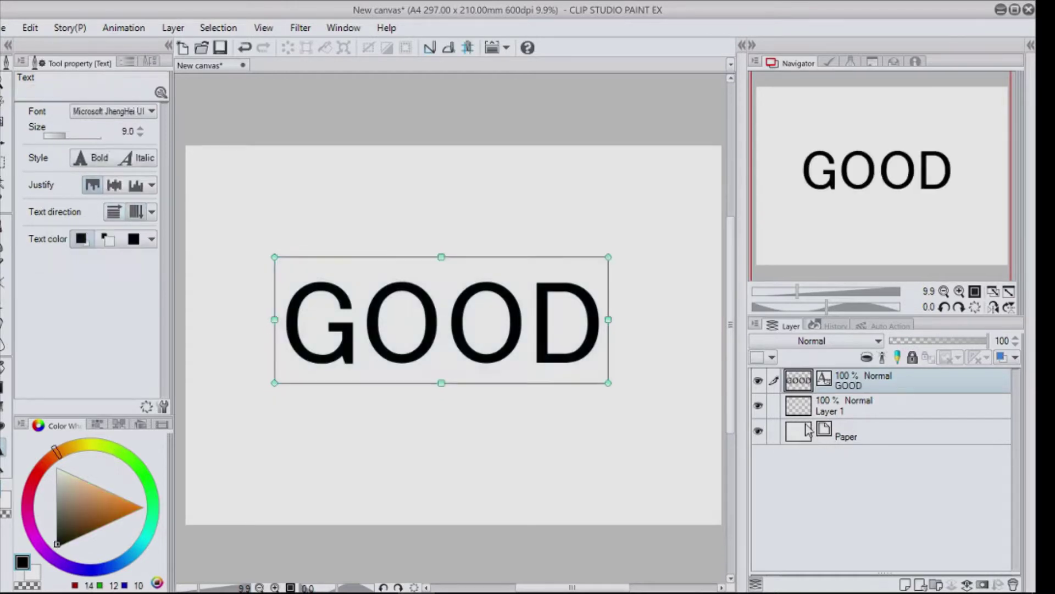
pyautogui.click(807, 432)
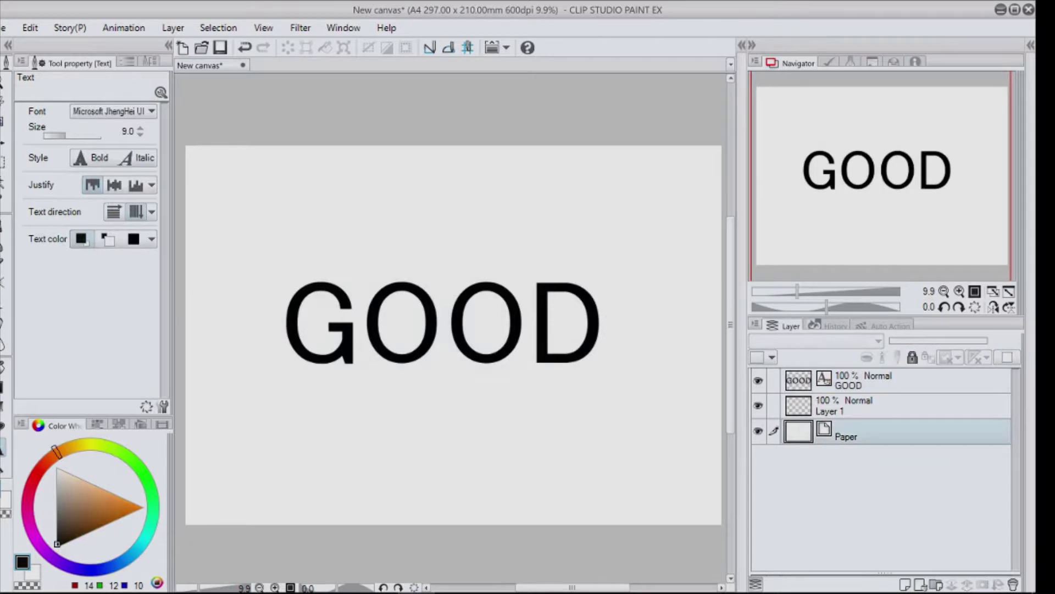
pyautogui.click(1013, 584)
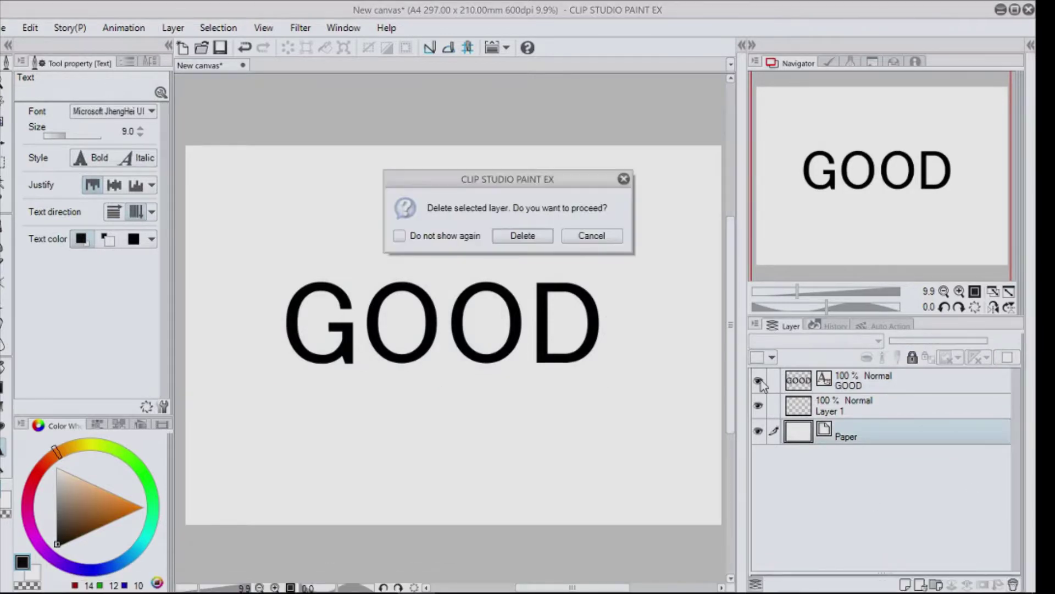
pyautogui.click(538, 237)
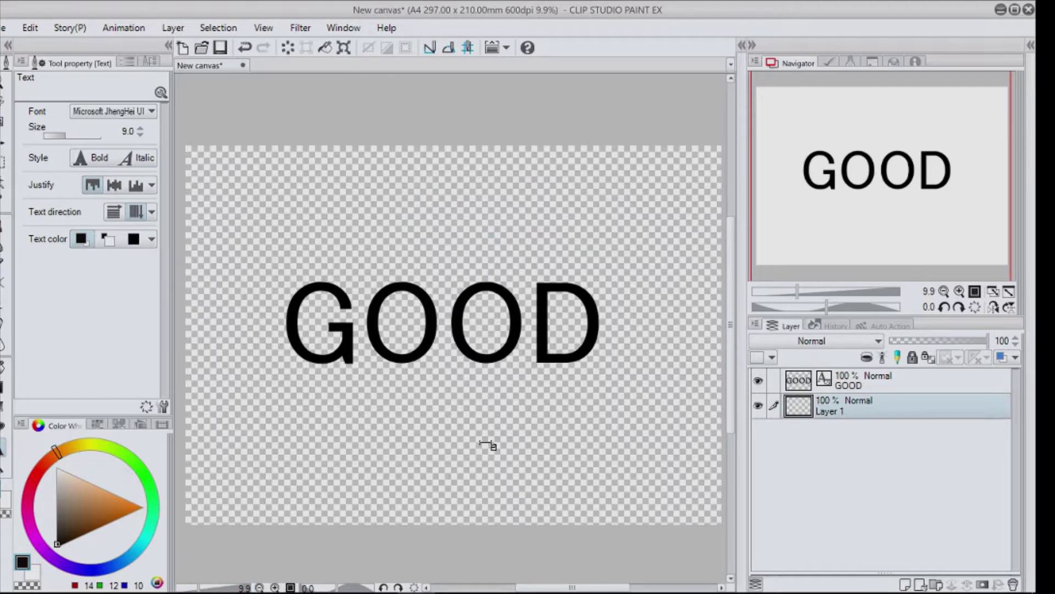
# Save a PNG copy of the canvas named 'good' to the Desktop, accepting the layer warning.
pyautogui.click(2, 27)
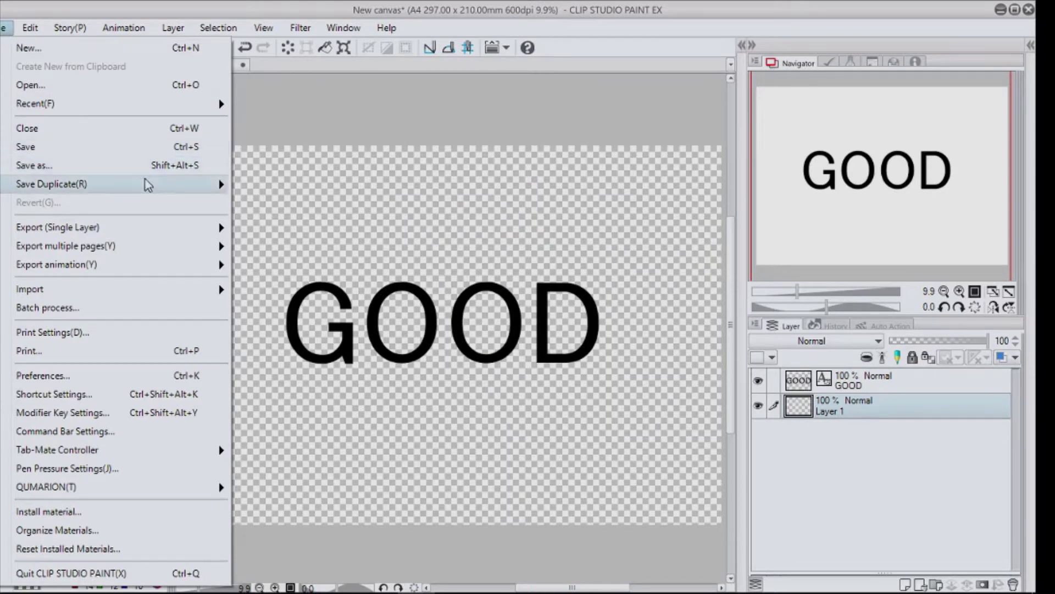
pyautogui.moveTo(146, 183)
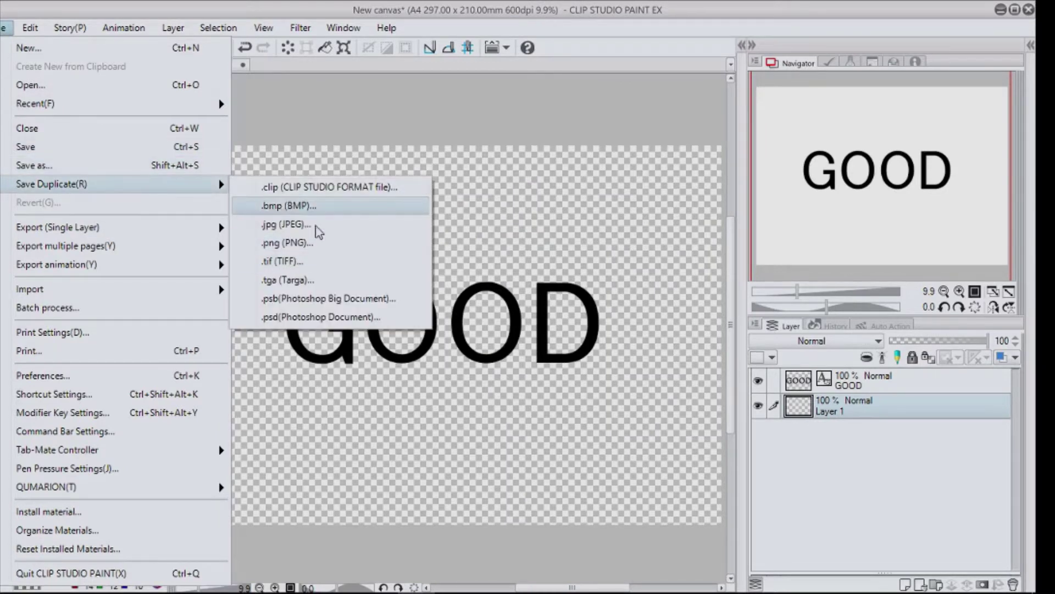
pyautogui.click(291, 244)
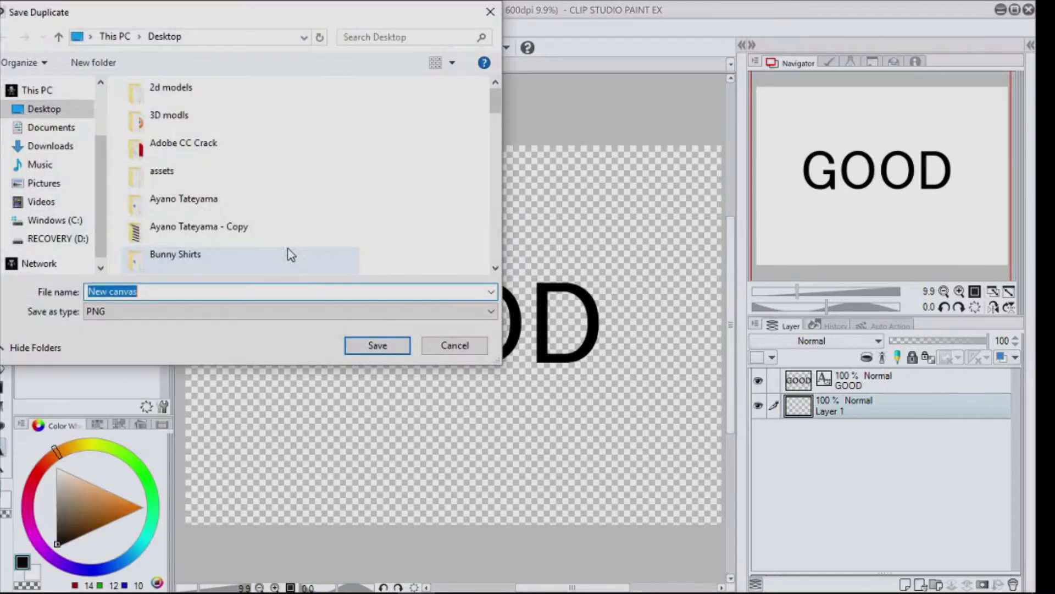
pyautogui.click(307, 286)
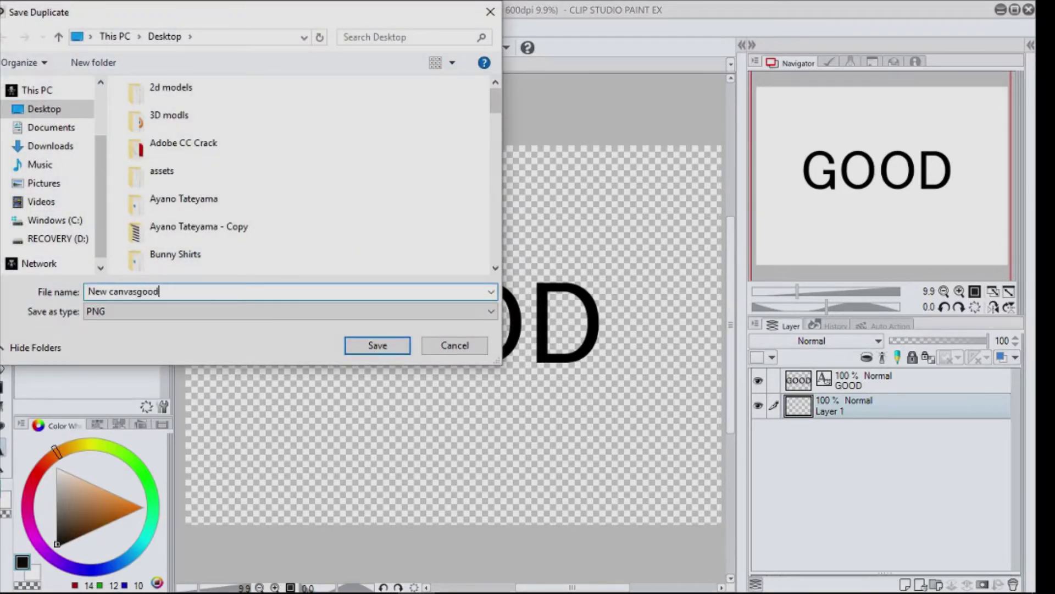
pyautogui.write('goo')
pyautogui.press('BackSpace')
pyautogui.press('BackSpace')
pyautogui.press('BackSpace')
pyautogui.press('BackSpace')
pyautogui.press('BackSpace')
pyautogui.press('BackSpace')
pyautogui.press('BackSpace')
pyautogui.press('BackSpace')
pyautogui.press('BackSpace')
pyautogui.press('BackSpace')
pyautogui.press('BackSpace')
pyautogui.press('BackSpace')
pyautogui.press('BackSpace')
pyautogui.write('good')
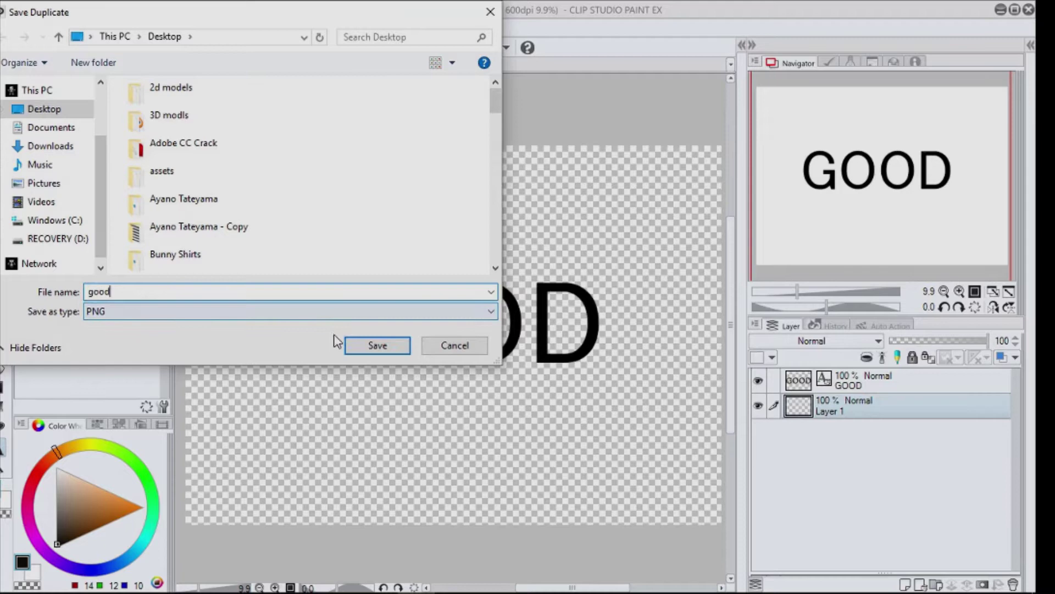
pyautogui.click(351, 344)
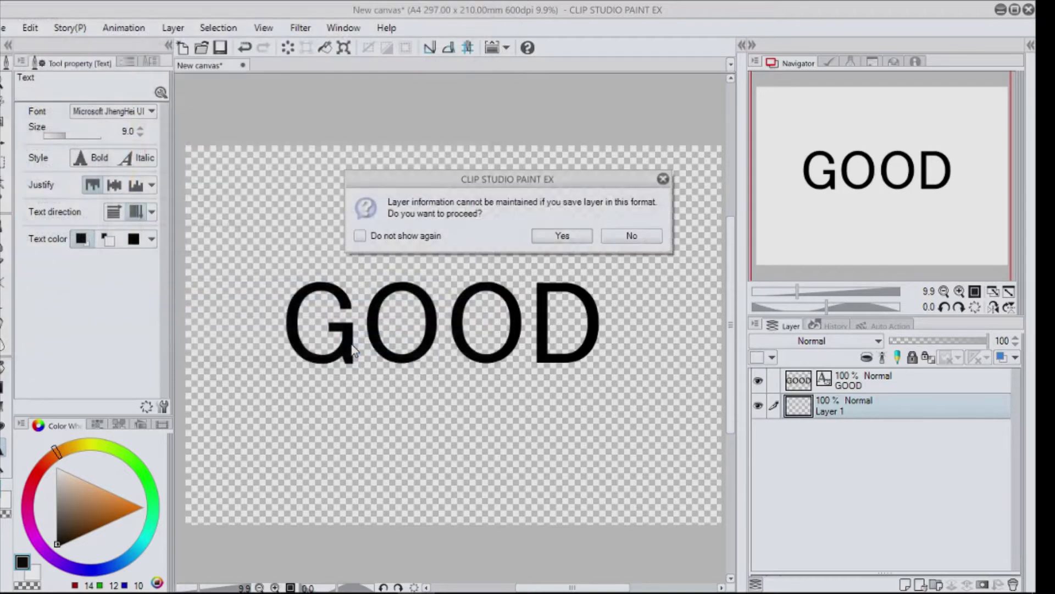
pyautogui.click(541, 235)
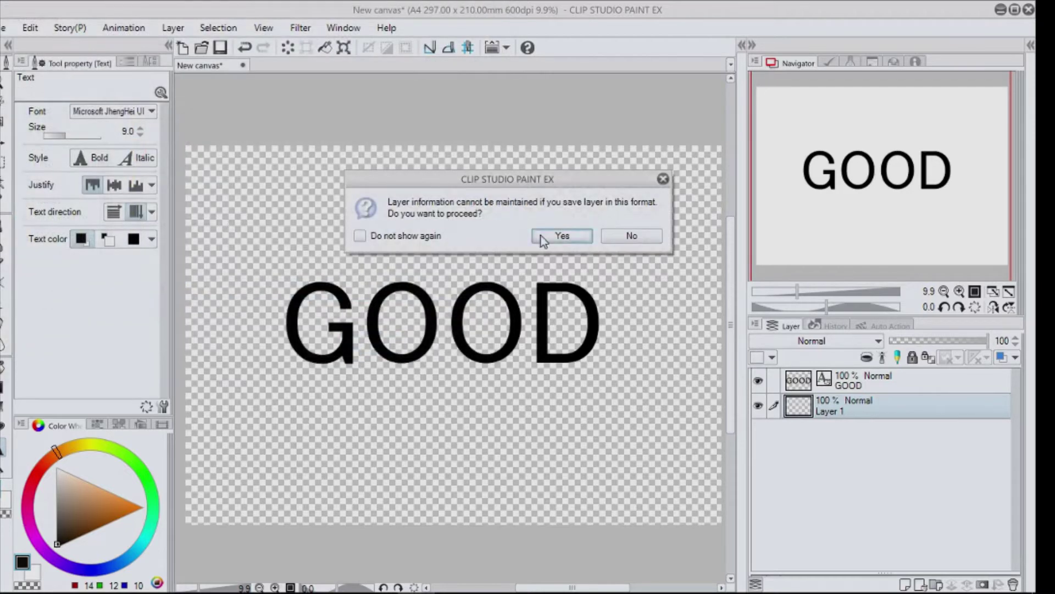
# Quit Clip Studio Paint without saving and move the good PNG icon near the desktop centre.
pyautogui.click(1028, 10)
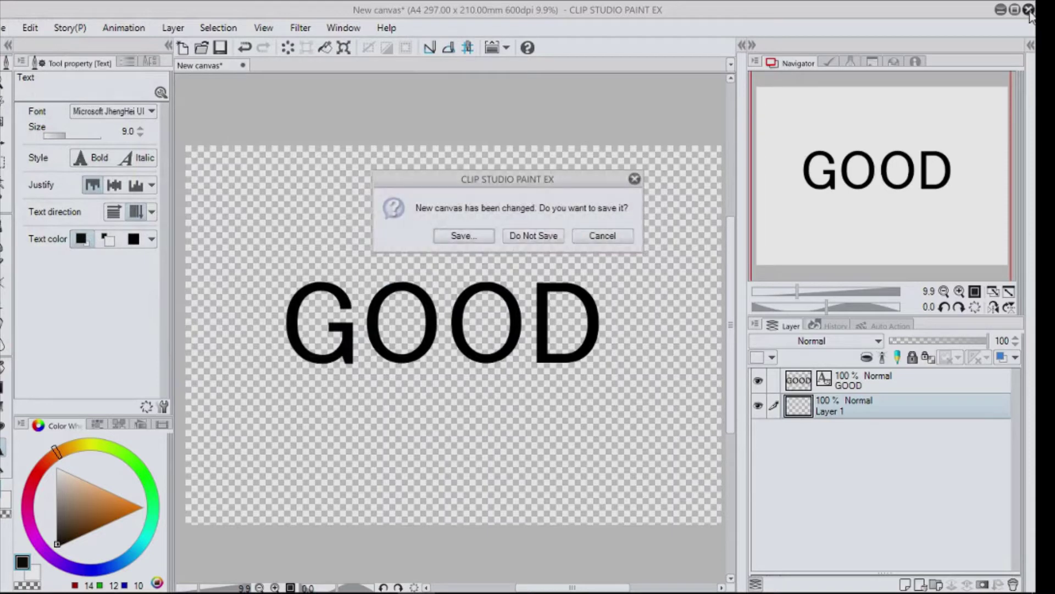
pyautogui.click(541, 240)
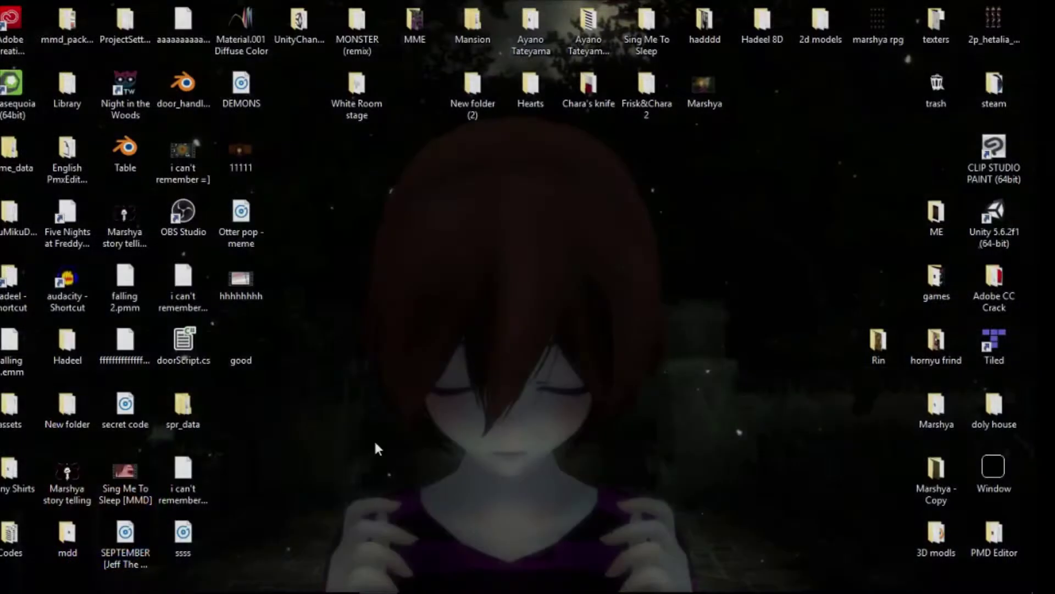
pyautogui.moveTo(239, 352); pyautogui.dragTo(440, 420)
pyautogui.moveTo(628, 344); pyautogui.dragTo(627, 346)
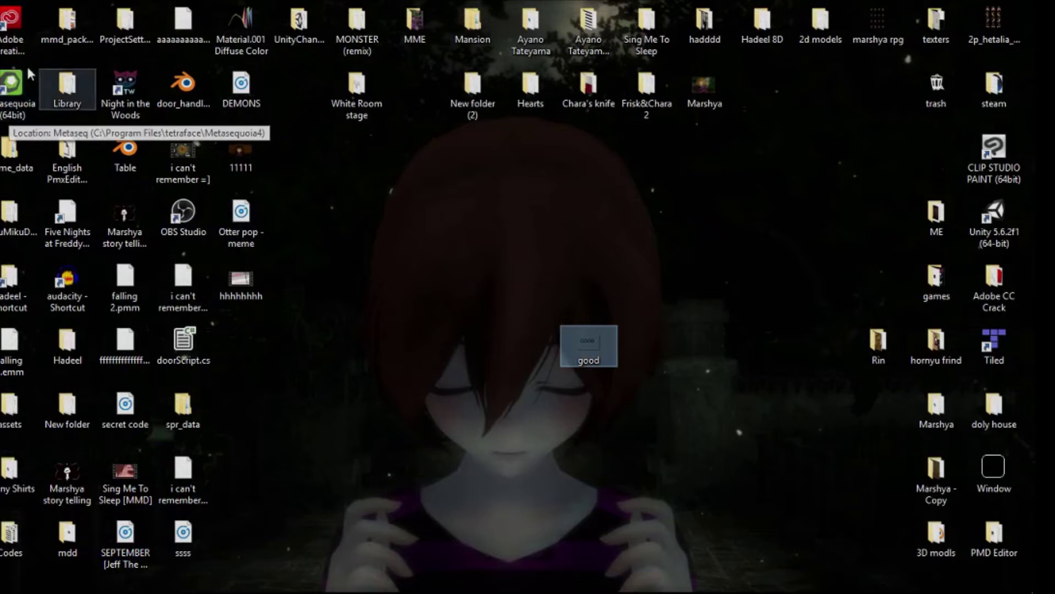
# Start Metasequoia 4 unregistered, dismissing the serial ID and restriction dialogs.
pyautogui.doubleClick(7, 92)
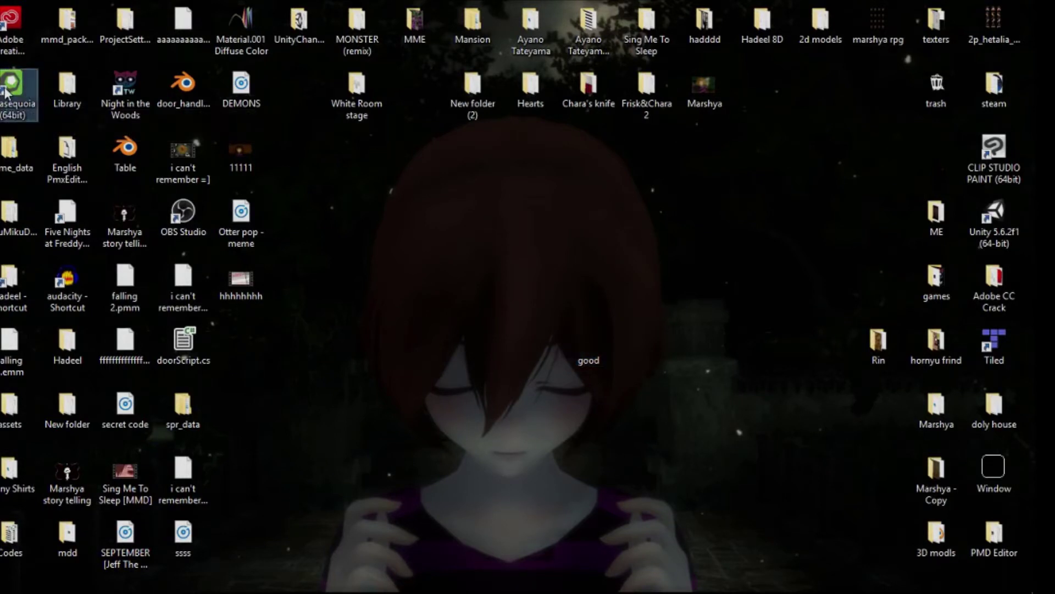
pyautogui.click(465, 385)
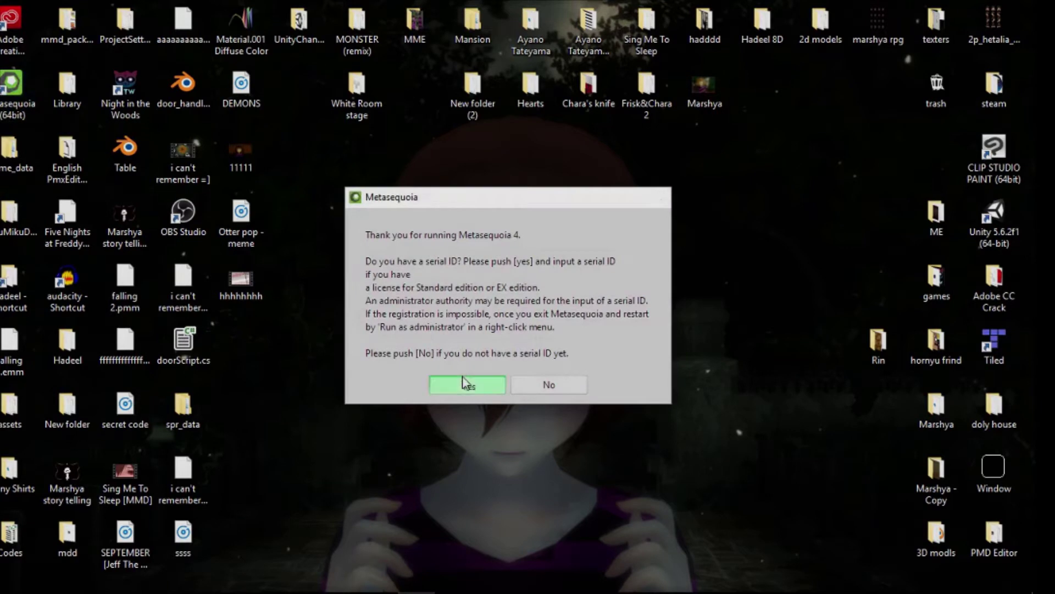
pyautogui.click(486, 334)
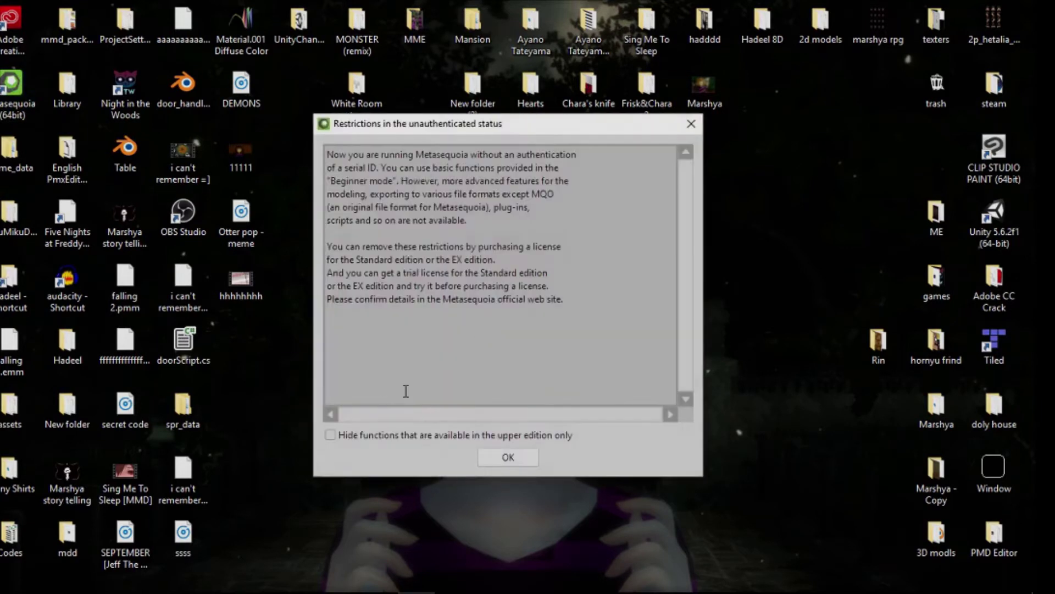
pyautogui.click(517, 456)
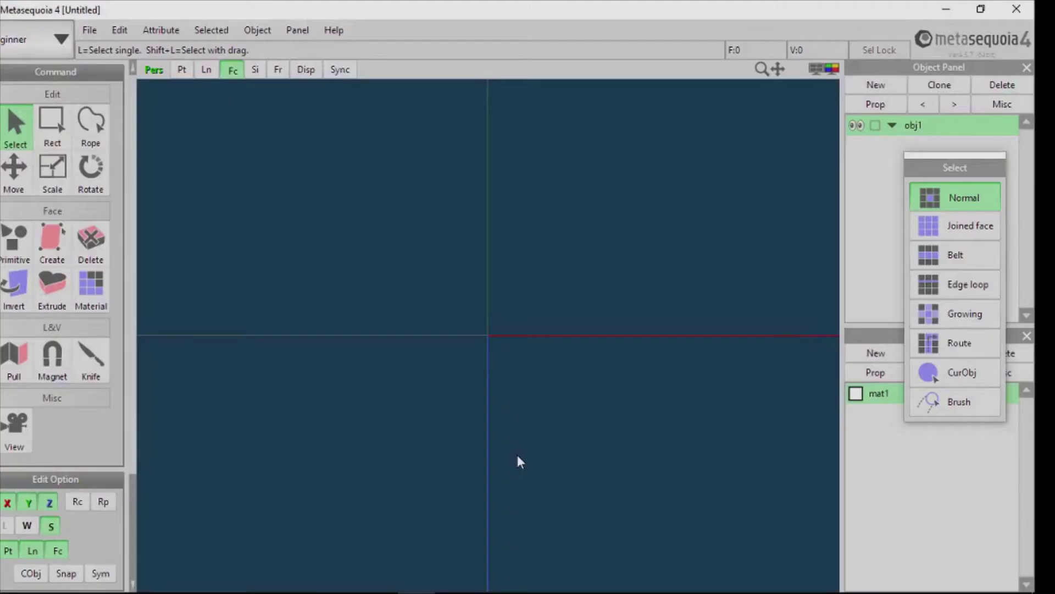
pyautogui.moveTo(922, 163); pyautogui.dragTo(745, 197)
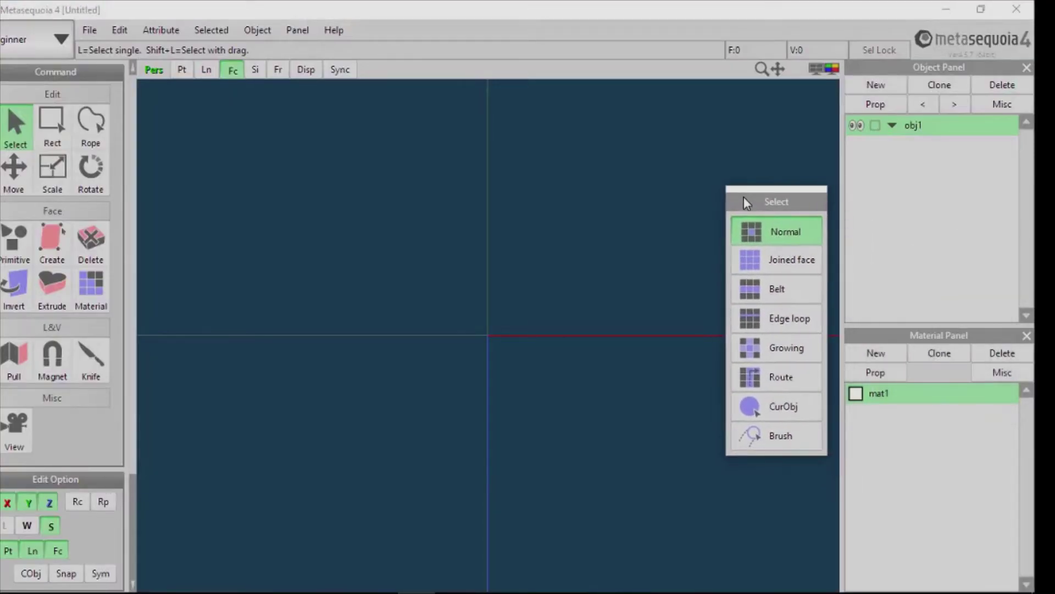
# Create a cube primitive at the origin and view it in perspective.
pyautogui.click(20, 251)
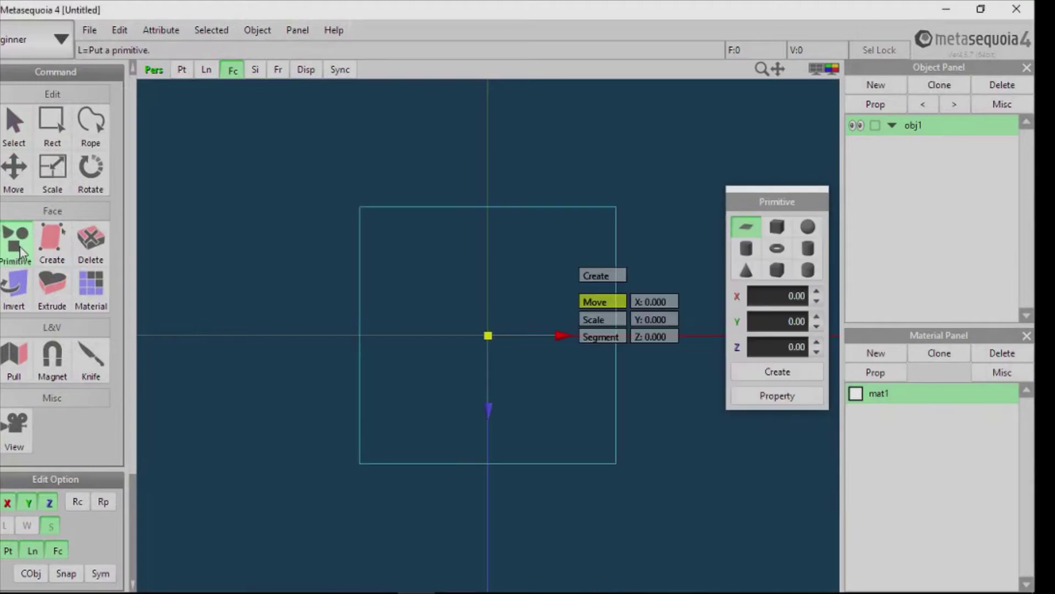
pyautogui.click(781, 231)
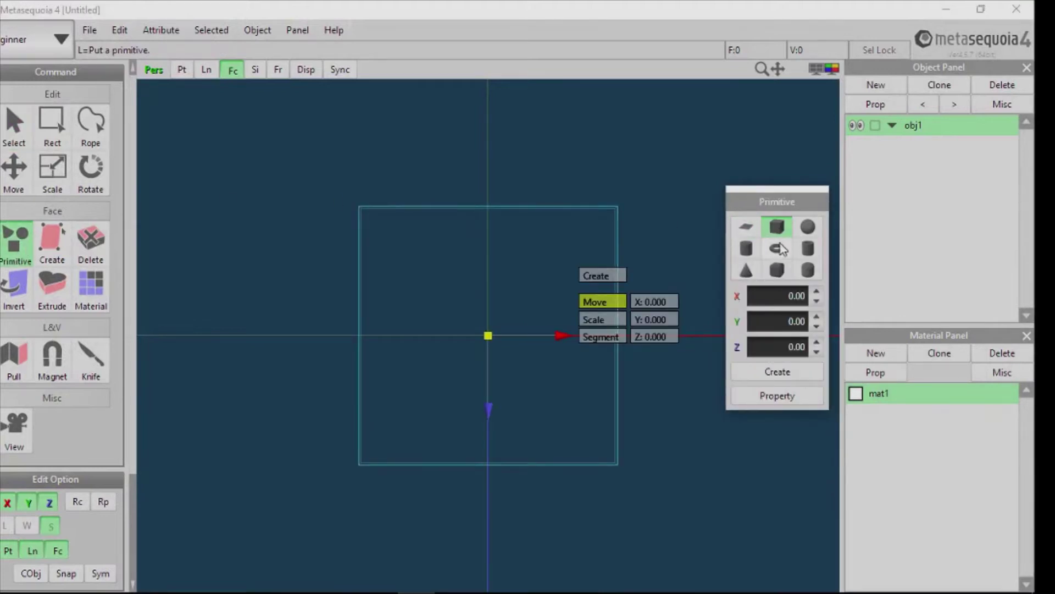
pyautogui.press('Tab')
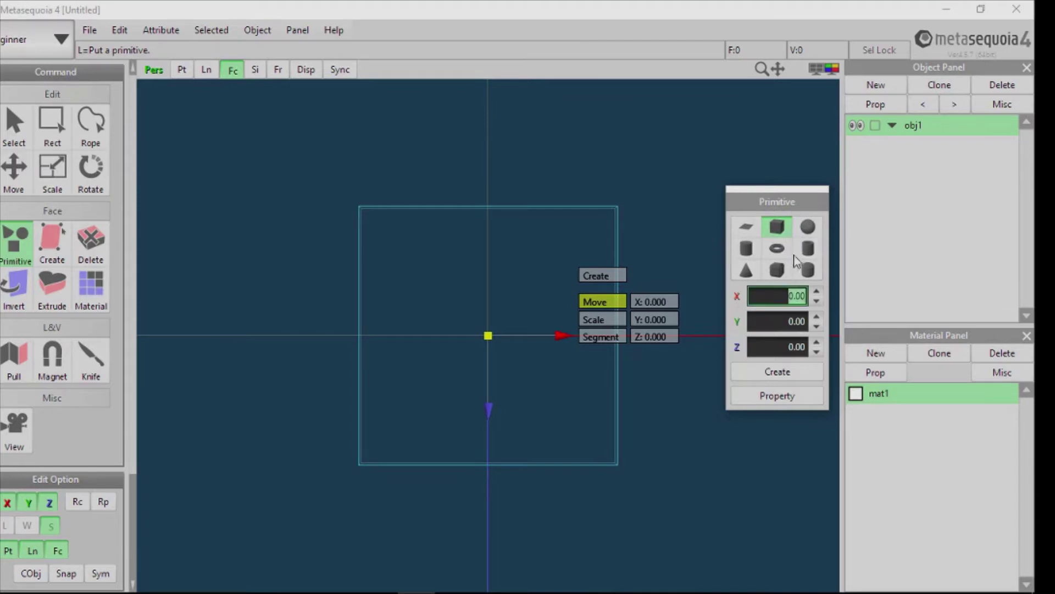
pyautogui.moveTo(644, 243); pyautogui.dragTo(494, 176, button='right')
pyautogui.click(759, 364)
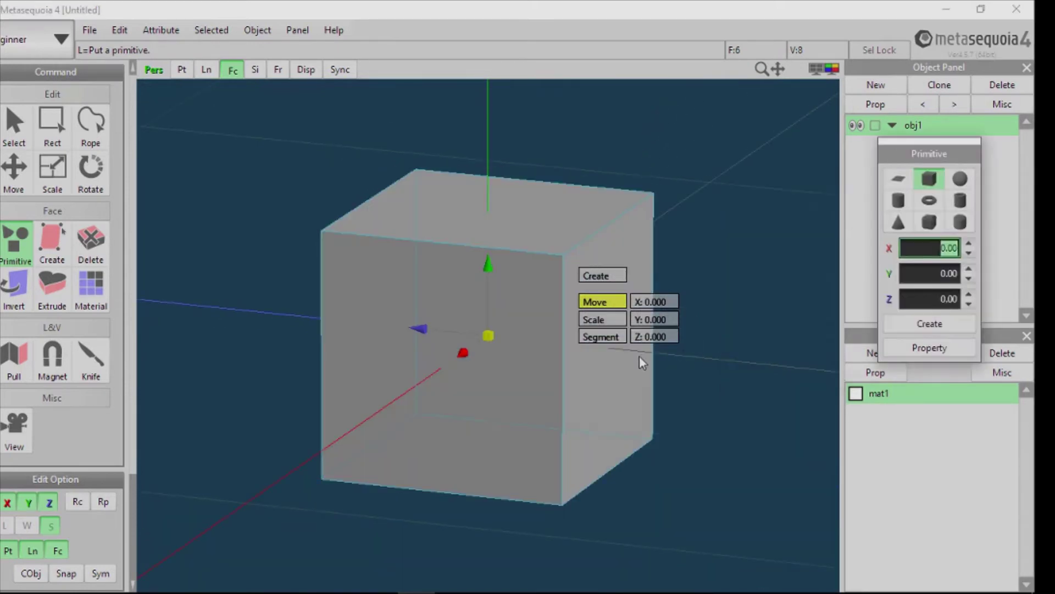
pyautogui.moveTo(724, 394); pyautogui.dragTo(697, 405, button='right')
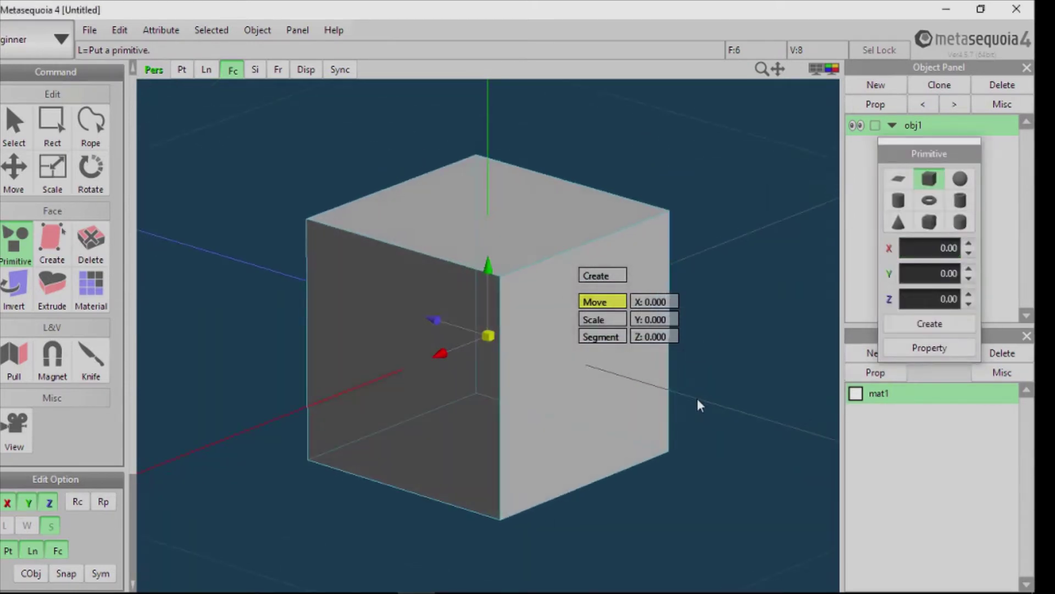
# Assign the Desktop image good.png as the texture of material mat1.
pyautogui.doubleClick(872, 391)
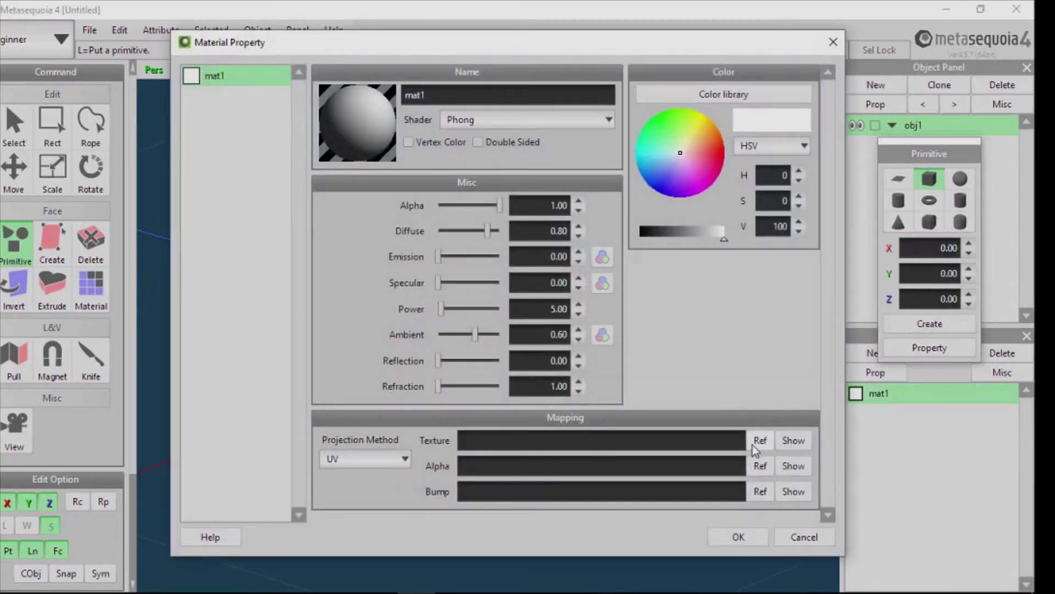
pyautogui.click(759, 441)
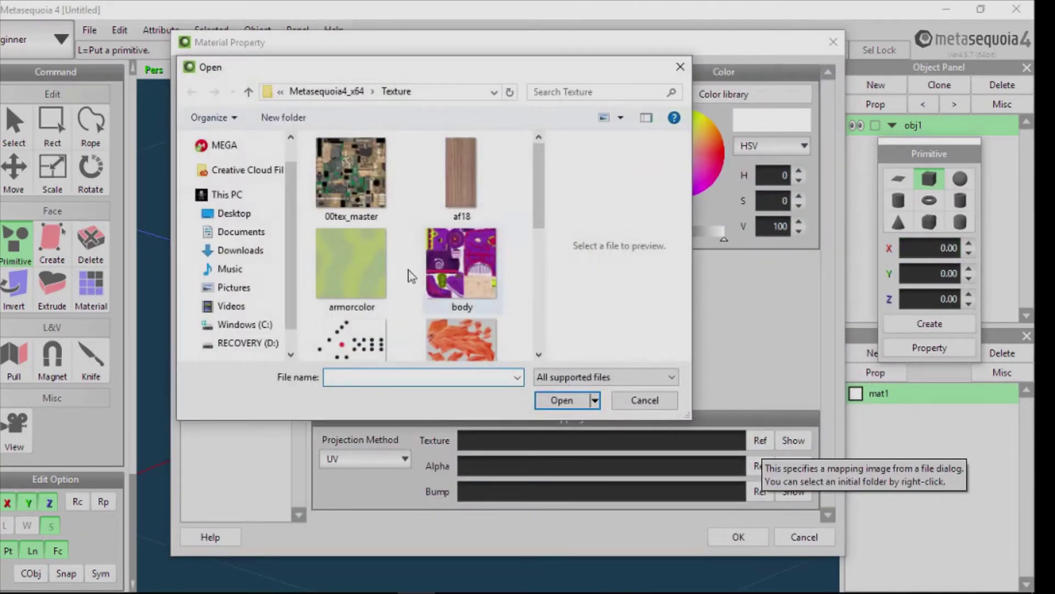
pyautogui.click(235, 213)
pyautogui.scroll(-5, 389, 242)
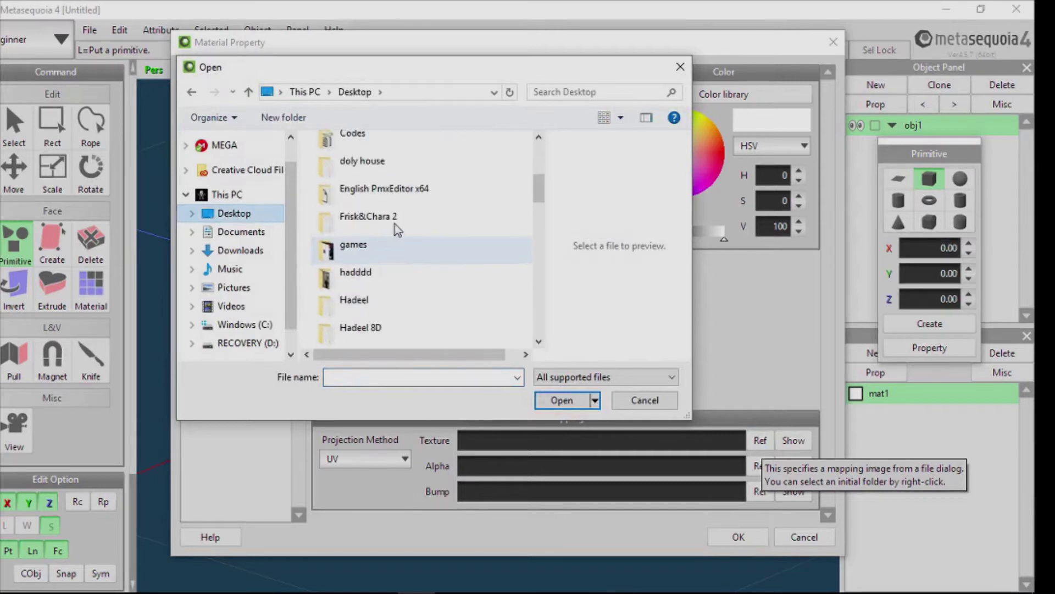
pyautogui.click(569, 91)
pyautogui.write('good')
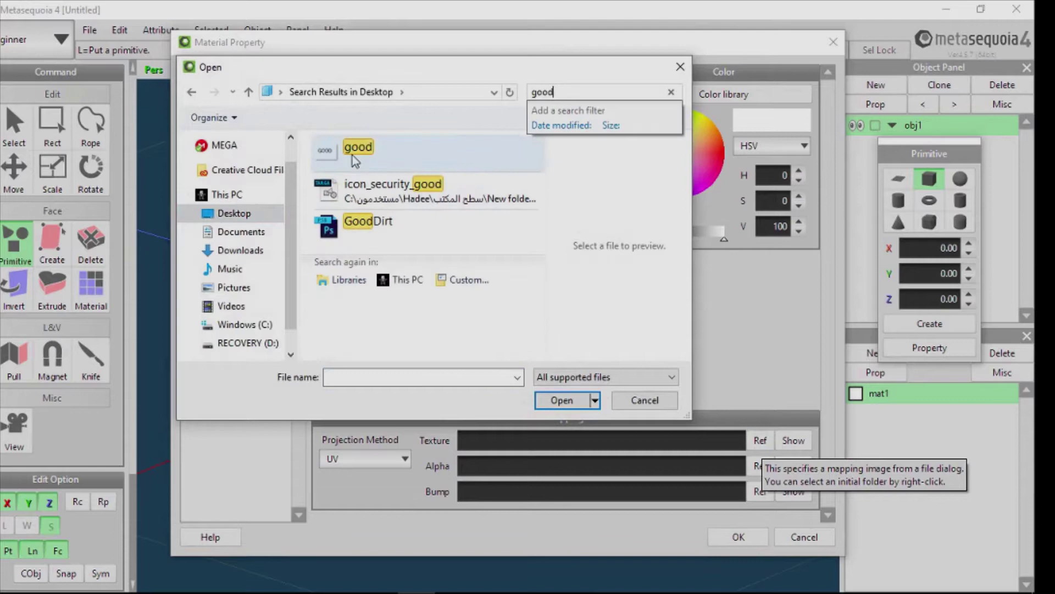
pyautogui.doubleClick(352, 155)
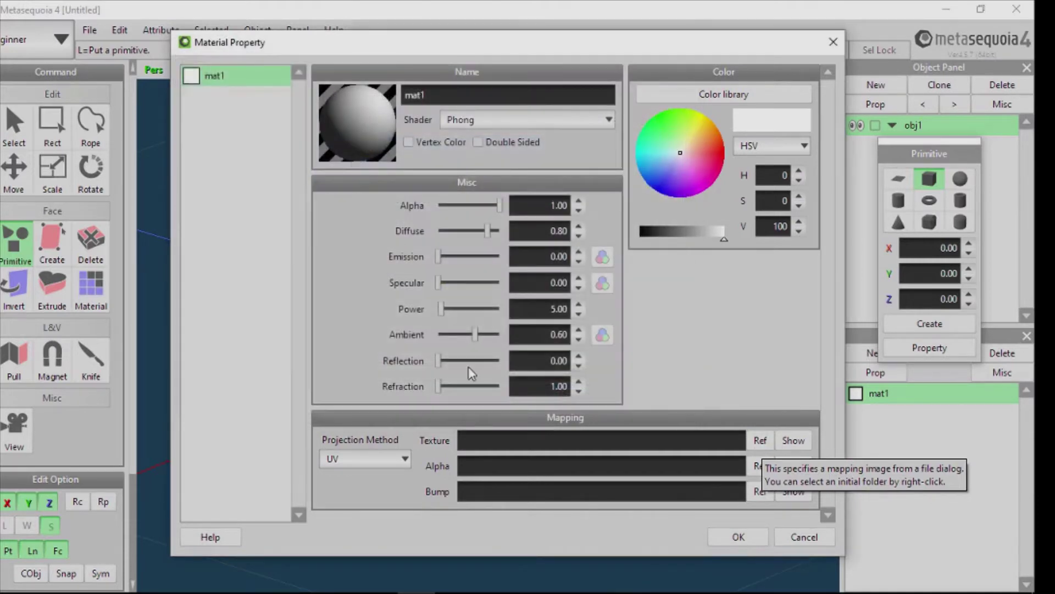
# Apply the GOOD material to the cube and squash it nearly flat with the Scale tool.
pyautogui.click(744, 537)
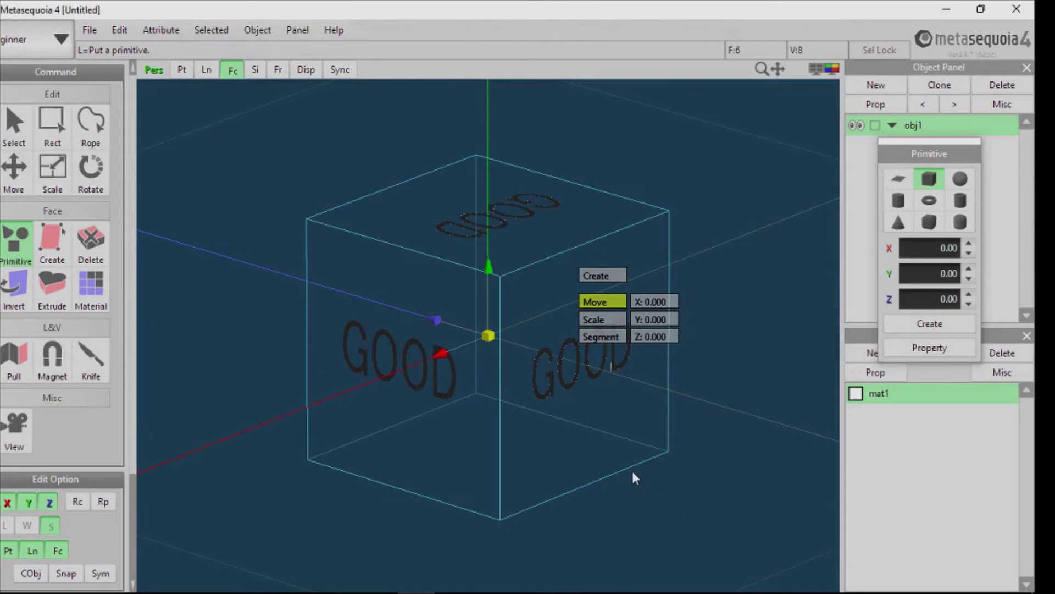
pyautogui.moveTo(633, 475)
pyautogui.mouseDown(button='right')
pyautogui.moveTo(775, 468)
pyautogui.moveTo(655, 490)
pyautogui.moveTo(522, 437)
pyautogui.moveTo(647, 483)
pyautogui.moveTo(506, 479)
pyautogui.moveTo(656, 516)
pyautogui.moveTo(635, 477)
pyautogui.mouseUp(button='right')
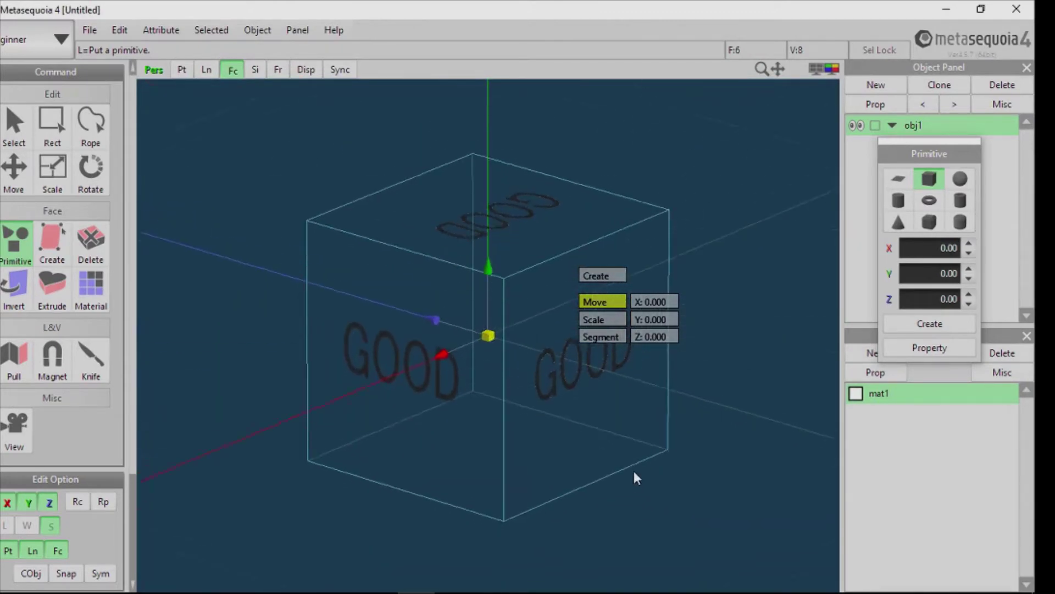
pyautogui.press('s')
pyautogui.click(448, 377)
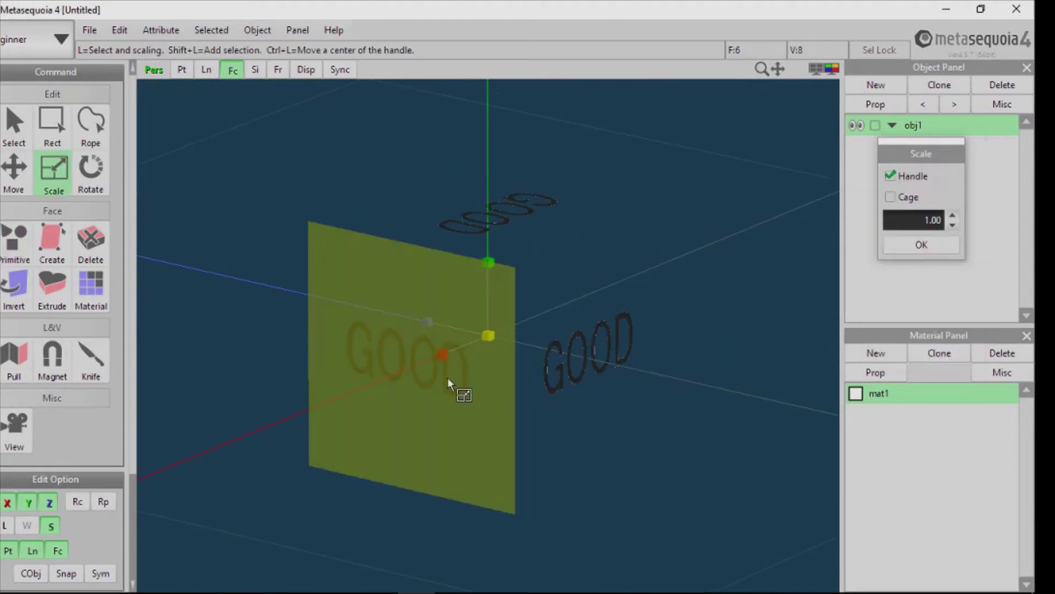
pyautogui.moveTo(442, 354); pyautogui.dragTo(228, 591)
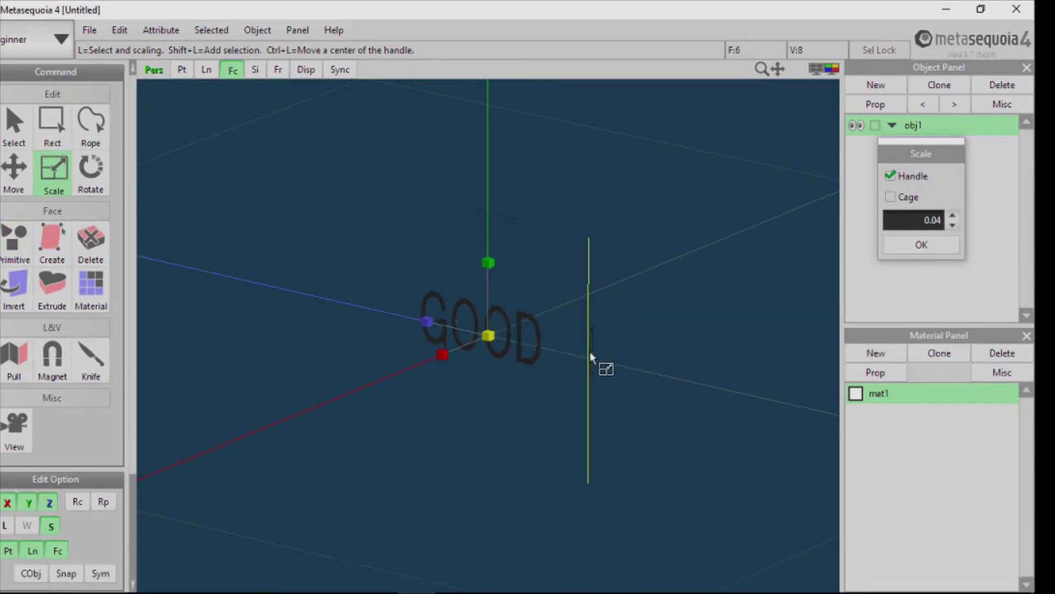
# Resize the flattened panel's width and height to 0.88 so GOOD faces front.
pyautogui.moveTo(628, 346); pyautogui.dragTo(593, 347, button='right')
pyautogui.moveTo(430, 351); pyautogui.dragTo(362, 400)
pyautogui.moveTo(428, 349); pyautogui.dragTo(237, 493)
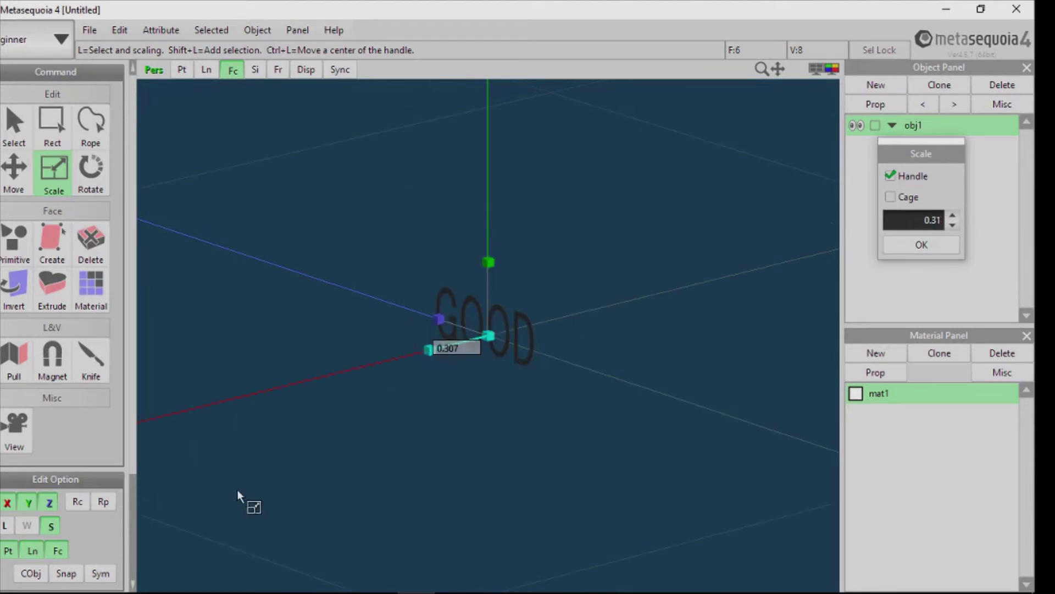
pyautogui.moveTo(429, 349); pyautogui.dragTo(397, 365)
pyautogui.moveTo(387, 418); pyautogui.dragTo(424, 341, button='right')
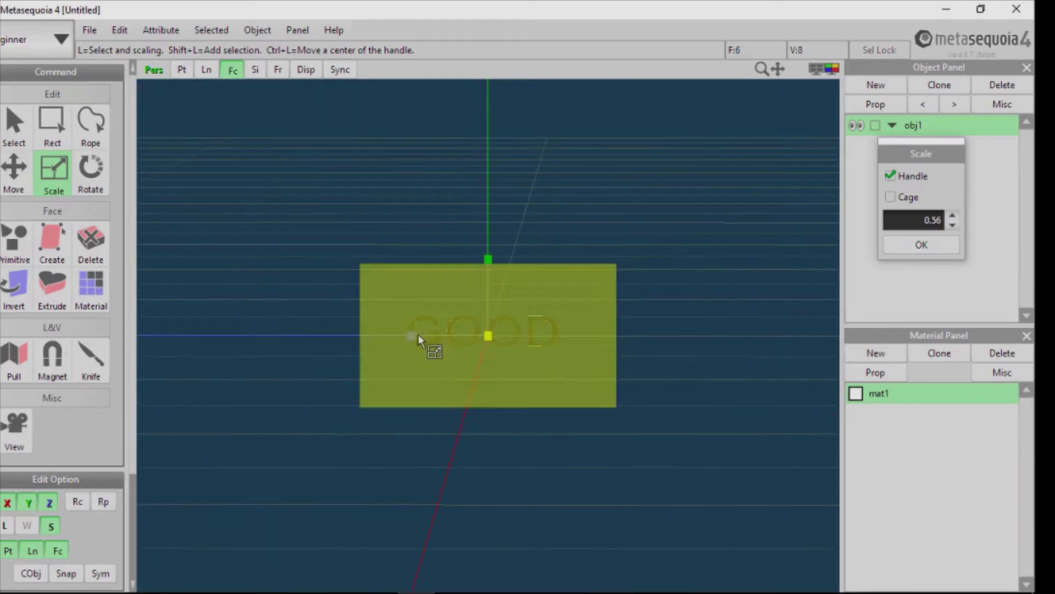
pyautogui.moveTo(412, 336); pyautogui.dragTo(365, 369)
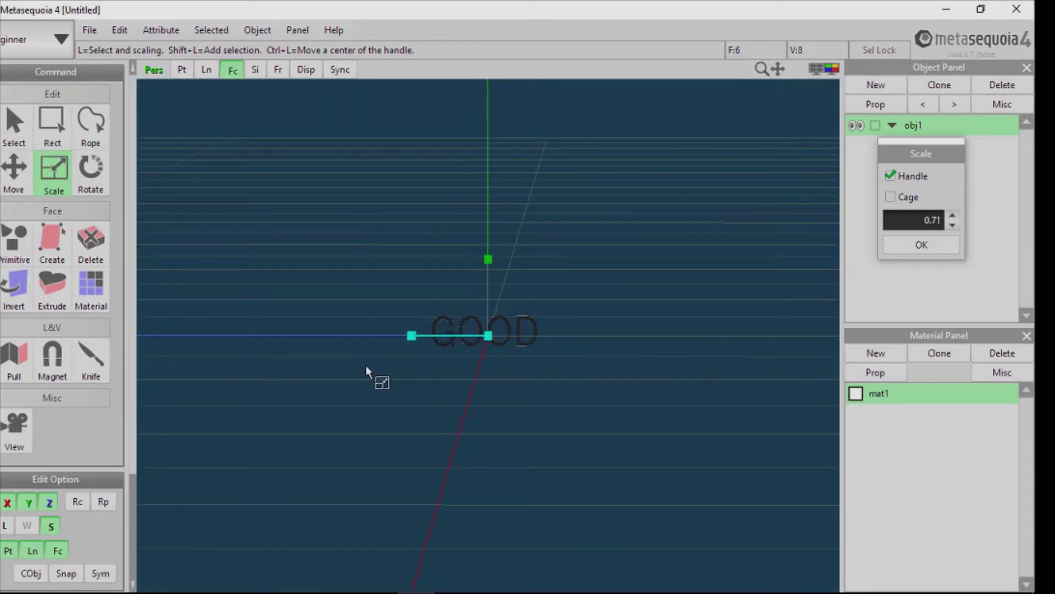
pyautogui.moveTo(488, 264); pyautogui.dragTo(477, 271)
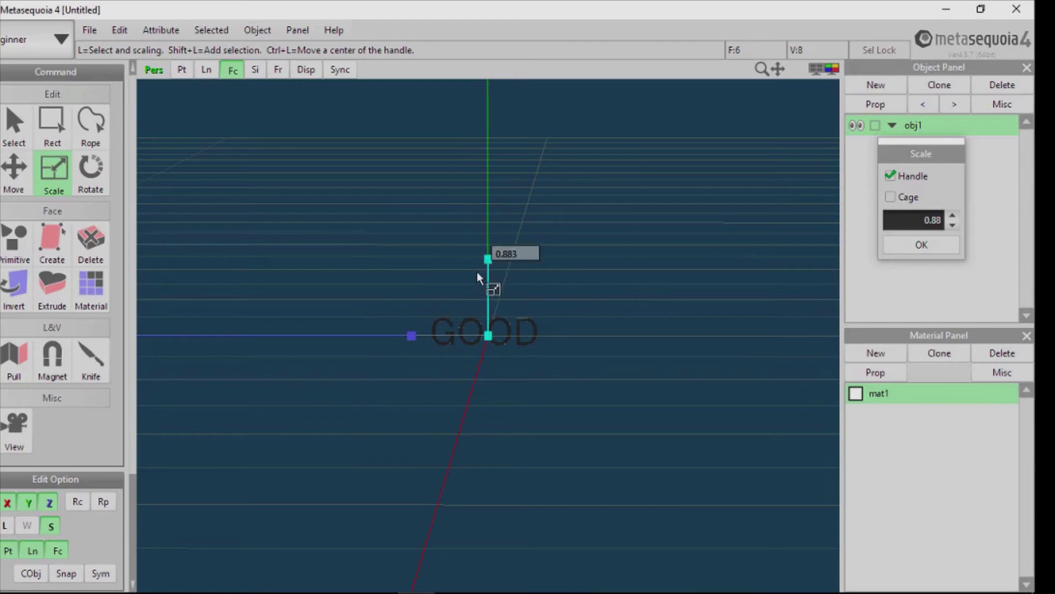
pyautogui.scroll(5, 500, 319)
pyautogui.scroll(-5, 500, 319)
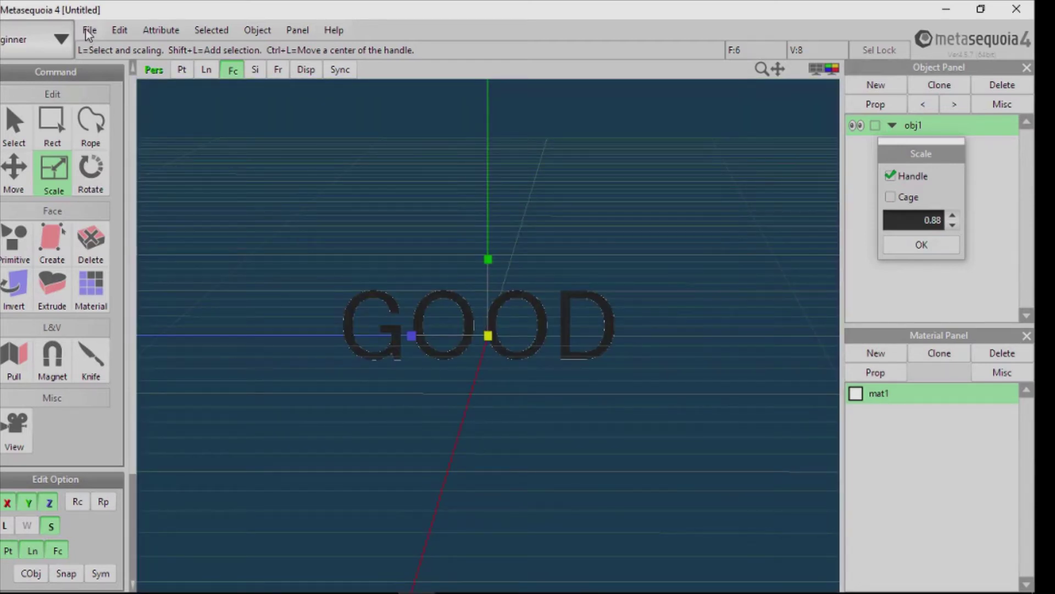
# Save the model on the Desktop as good.mqo, then close Metasequoia.
pyautogui.click(88, 31)
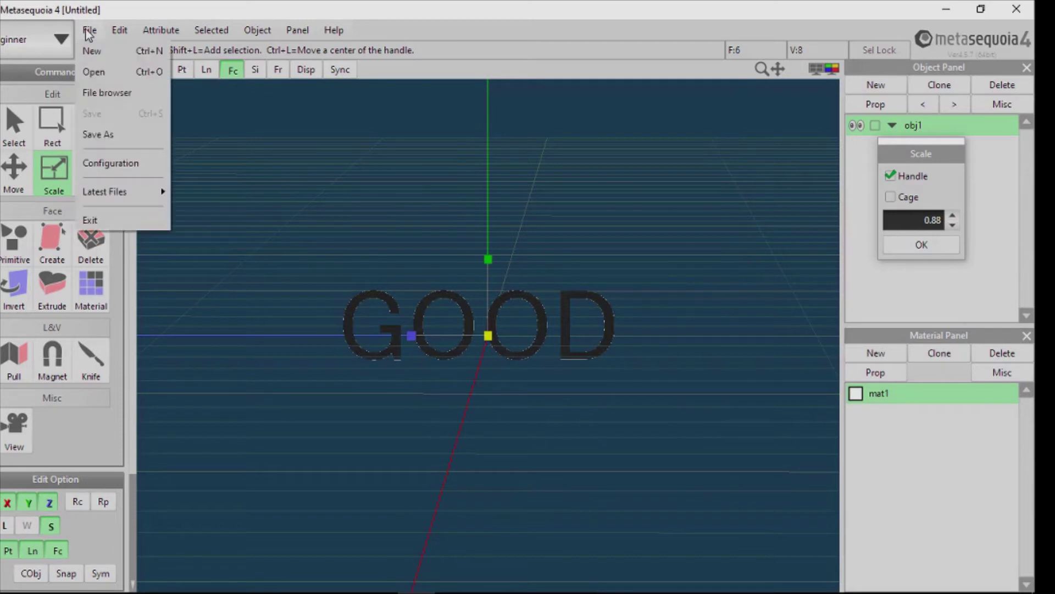
pyautogui.click(94, 136)
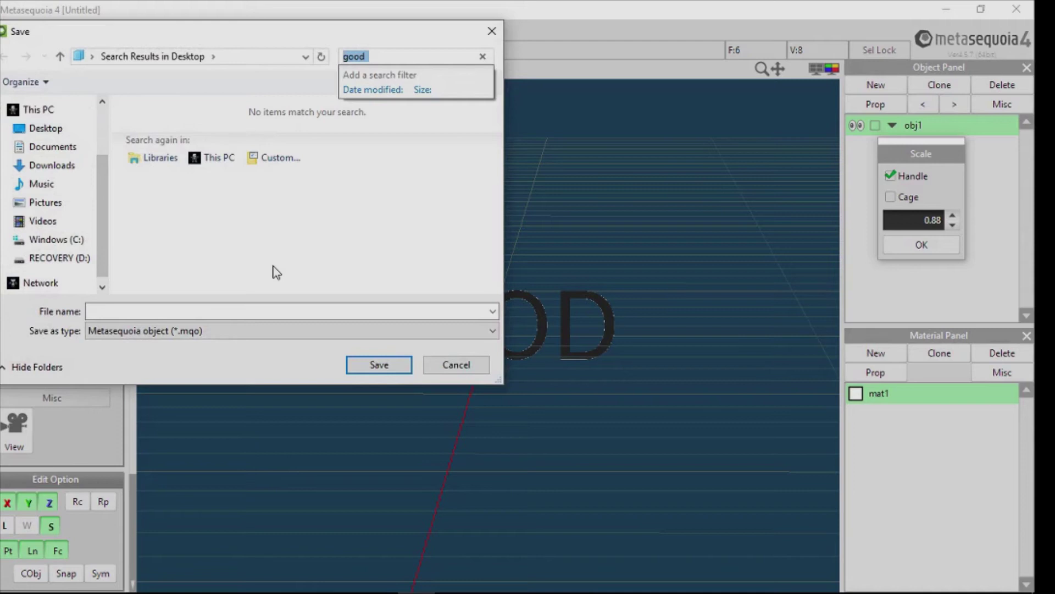
pyautogui.click(70, 130)
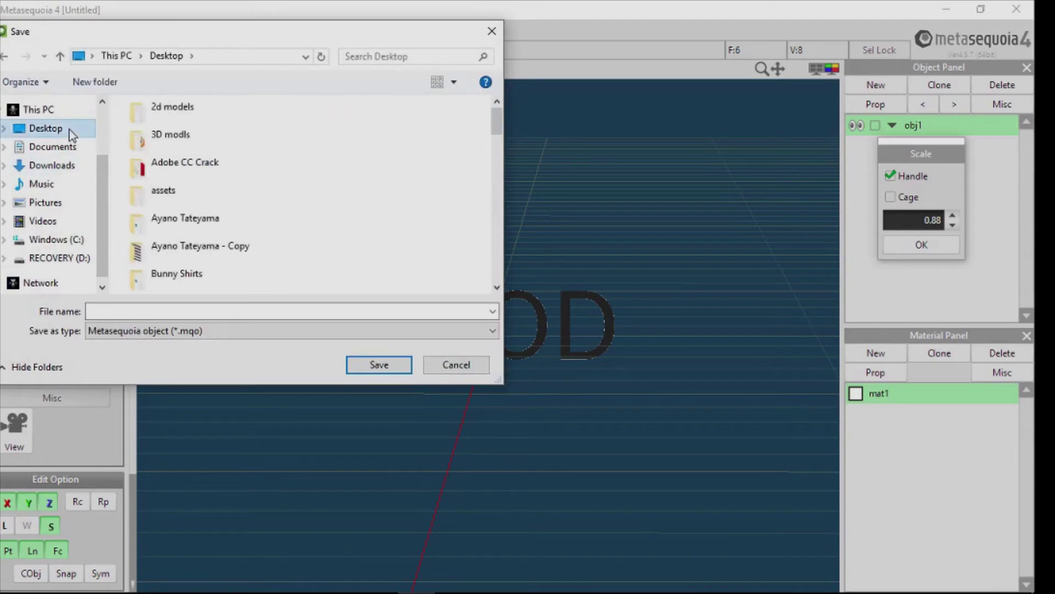
pyautogui.click(97, 312)
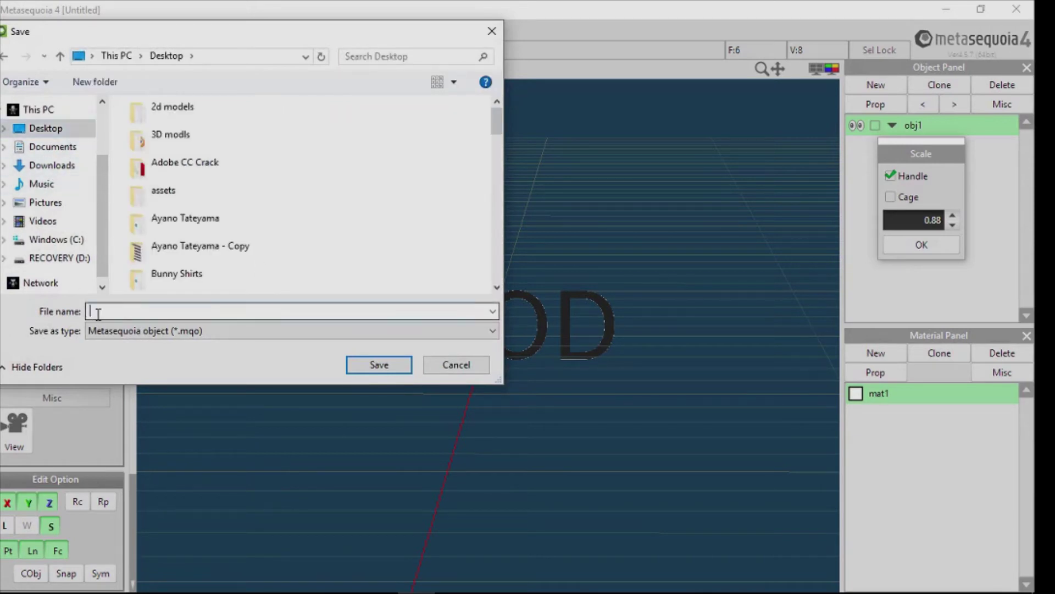
pyautogui.write('good')
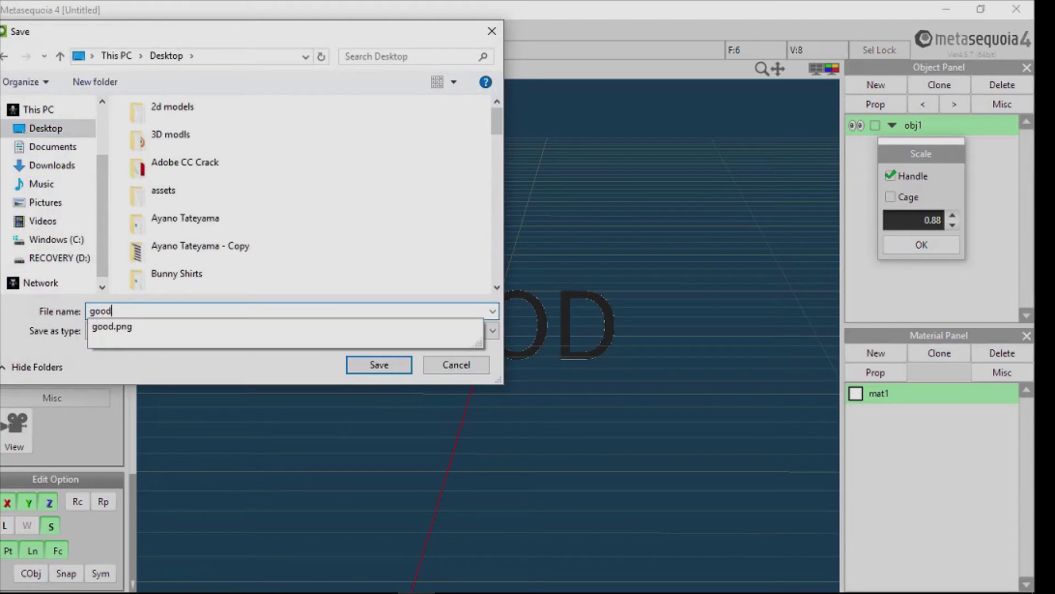
pyautogui.click(351, 358)
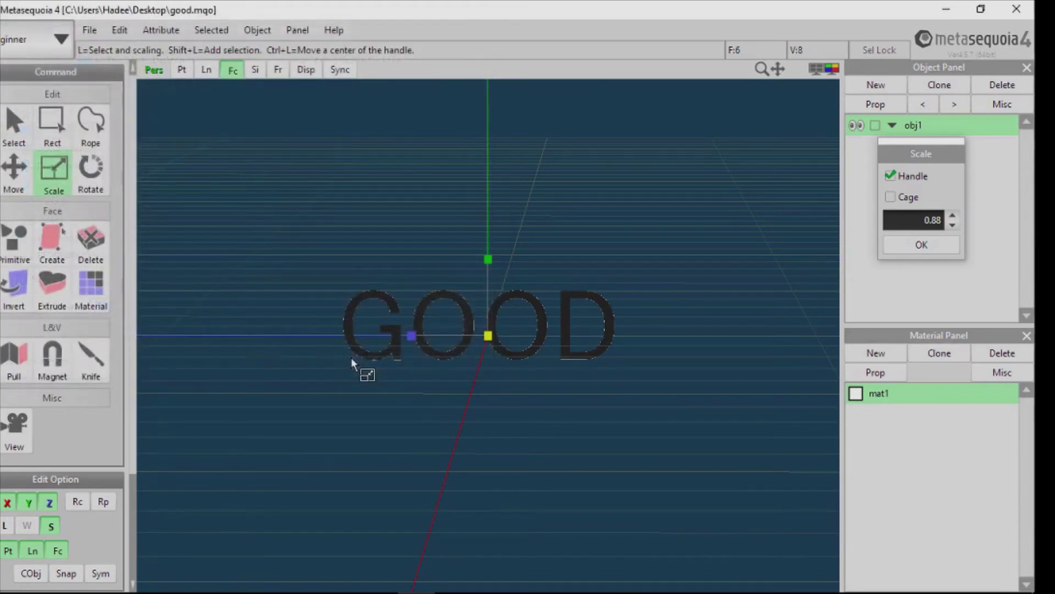
pyautogui.click(1016, 8)
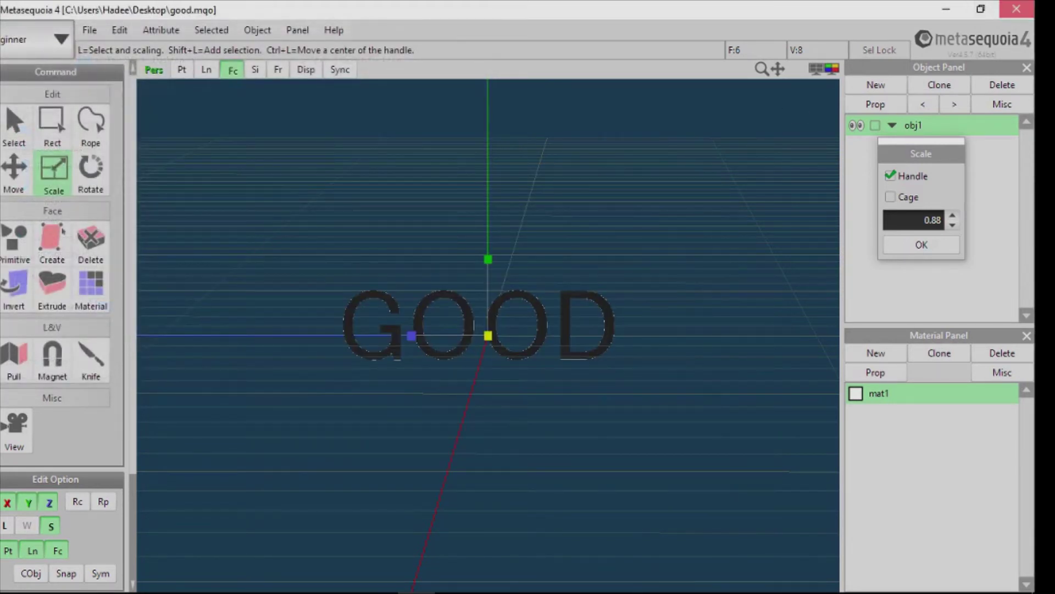
# Place good.mqo beside the good image and create a new desktop folder named GOOD.
pyautogui.moveTo(266, 328); pyautogui.dragTo(539, 336)
pyautogui.press('Delete')
pyautogui.rightClick(552, 270)
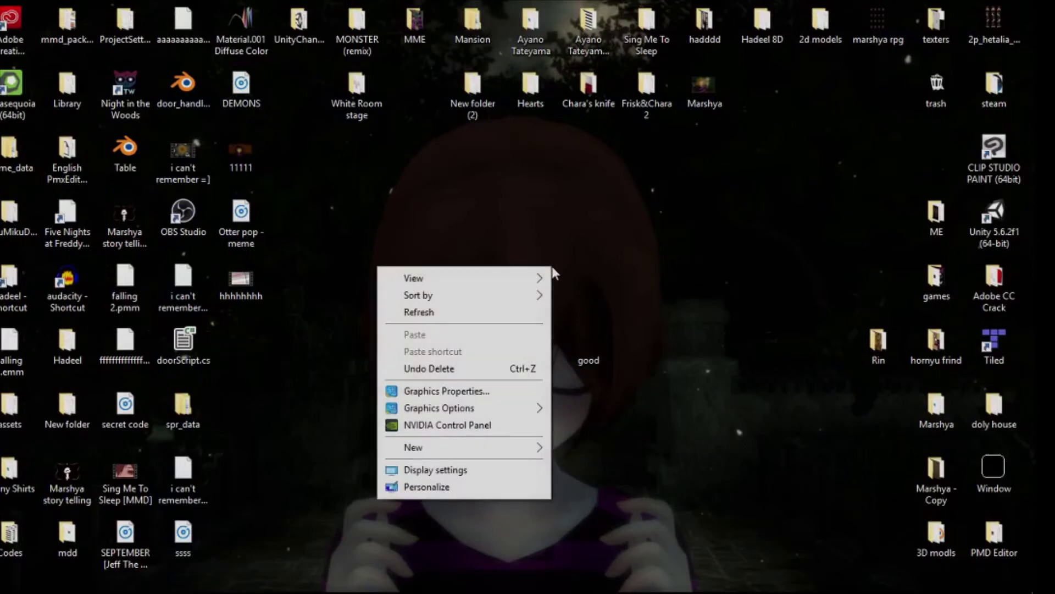
pyautogui.moveTo(402, 447)
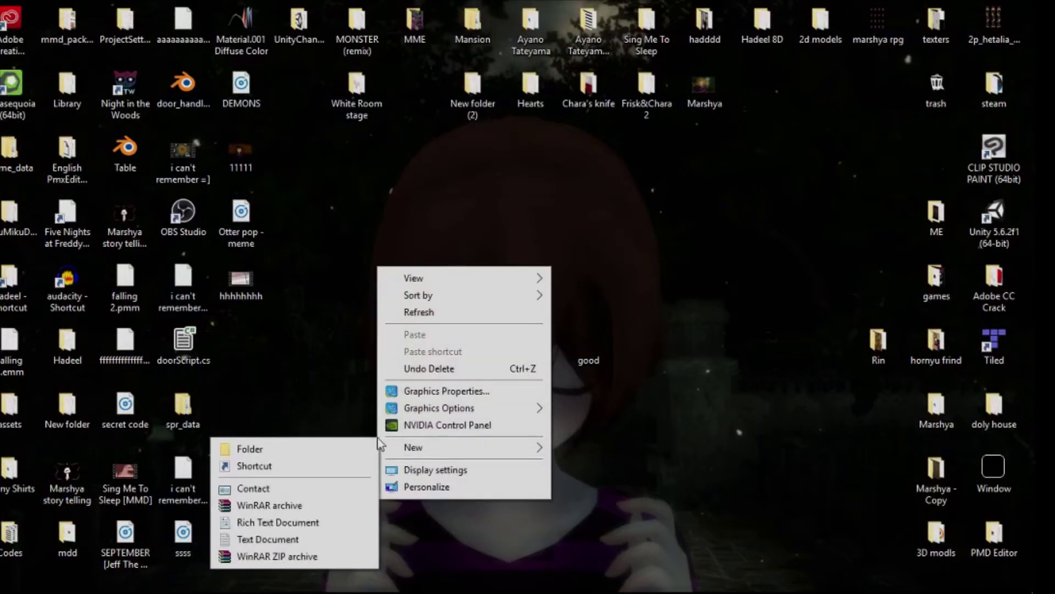
pyautogui.click(341, 444)
pyautogui.write('GOOD')
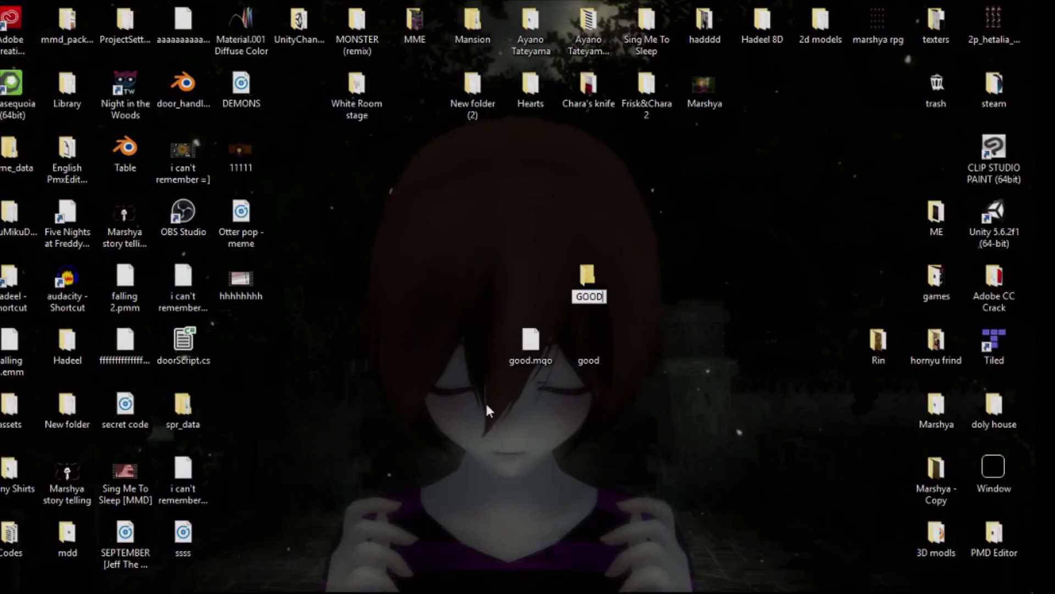
# Move good.mqo and the good image into the GOOD folder, open it, and launch PMX Editor.
pyautogui.moveTo(485, 401); pyautogui.dragTo(621, 345)
pyautogui.moveTo(598, 281); pyautogui.dragTo(598, 282)
pyautogui.doubleClick(597, 282)
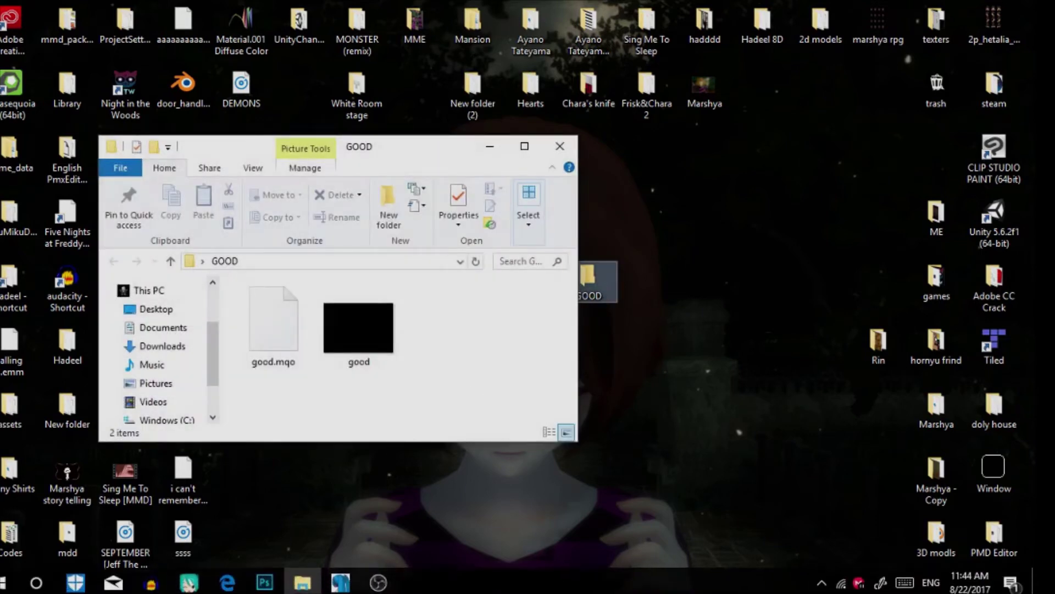
pyautogui.click(335, 581)
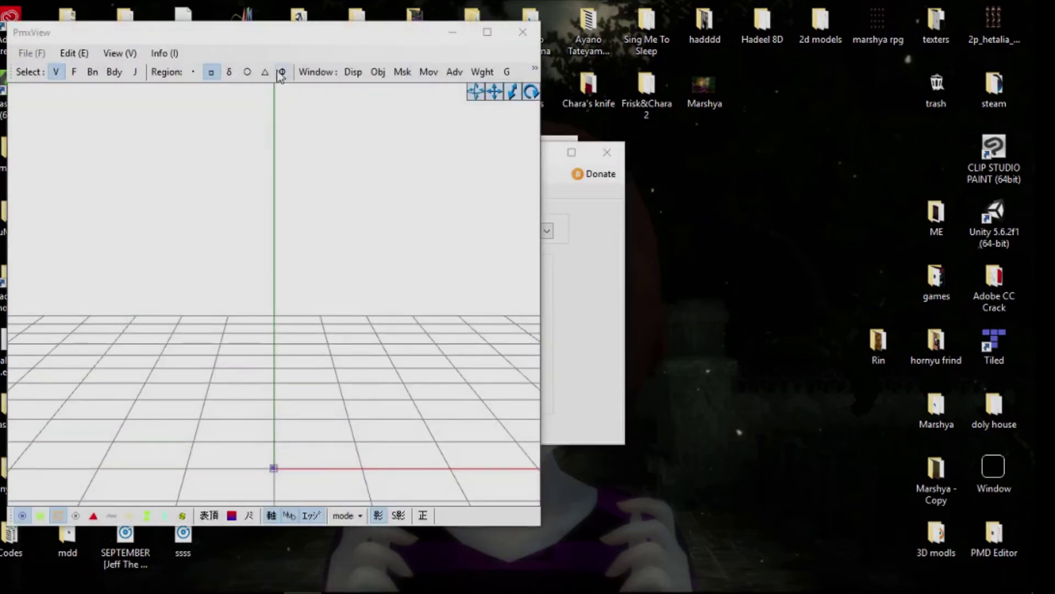
# Drag good.mqo from the GOOD folder into PMX Editor and import it as a new model.
pyautogui.moveTo(282, 42); pyautogui.dragTo(749, 64)
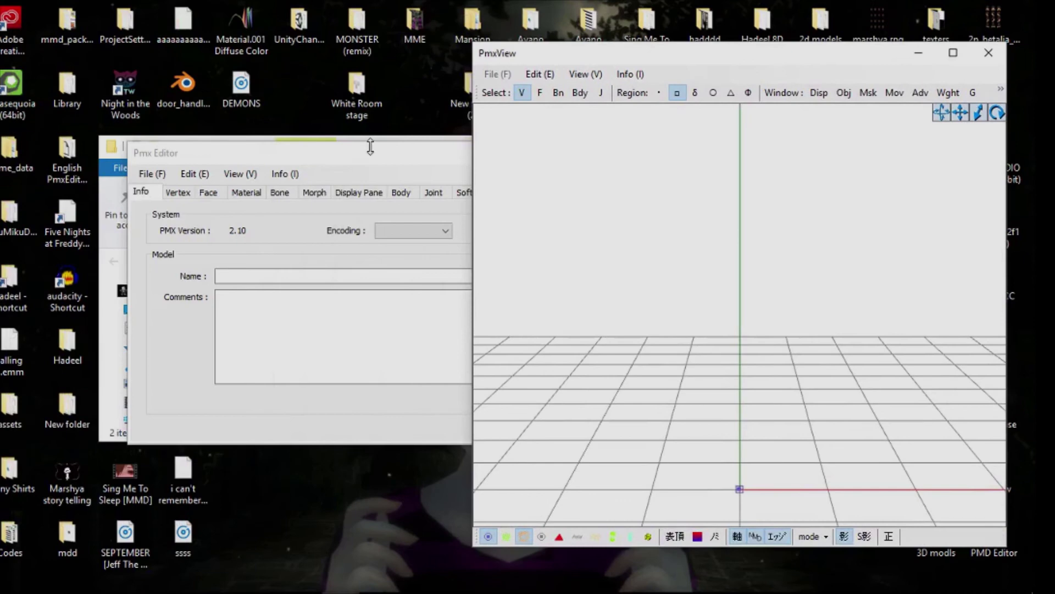
pyautogui.click(400, 191)
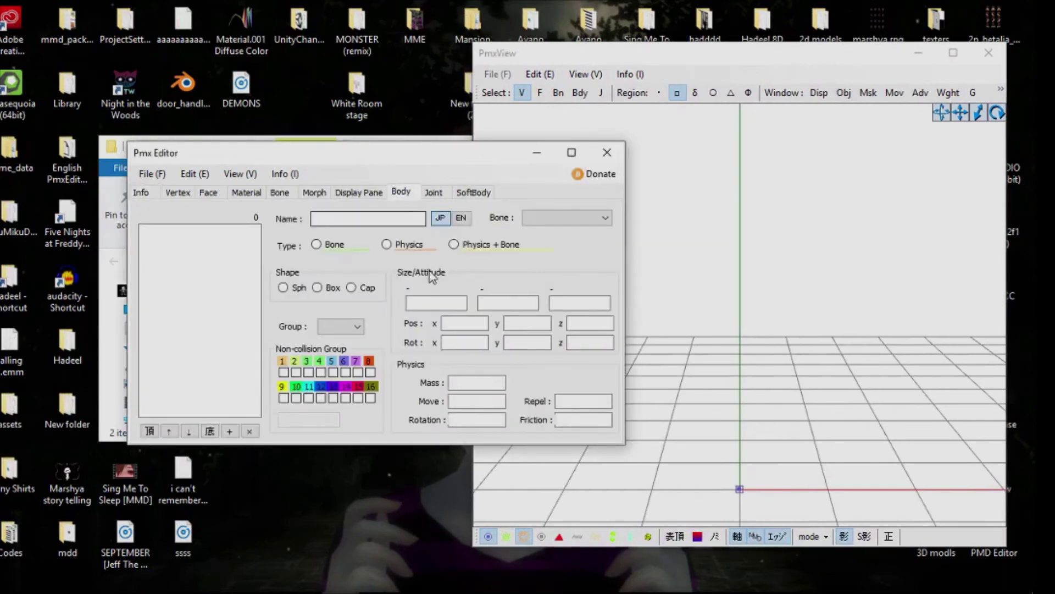
pyautogui.click(378, 158)
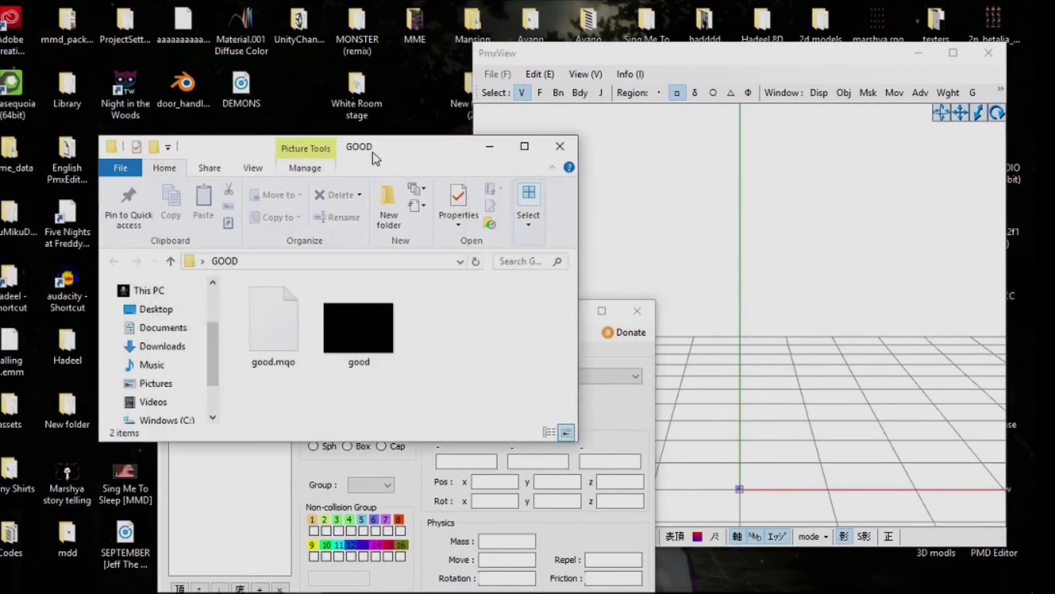
pyautogui.moveTo(272, 325); pyautogui.dragTo(684, 258)
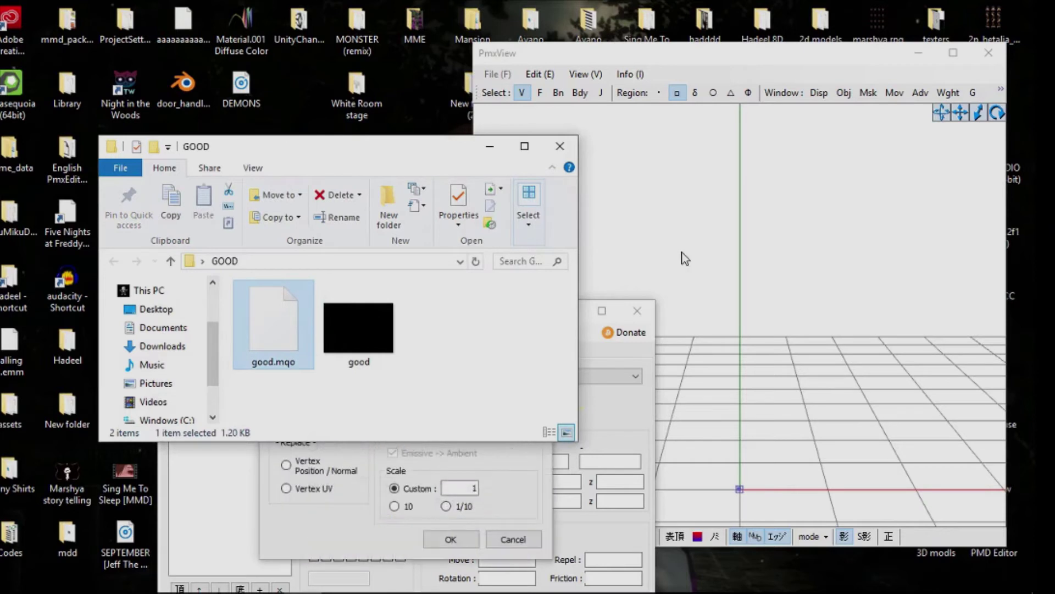
pyautogui.click(363, 526)
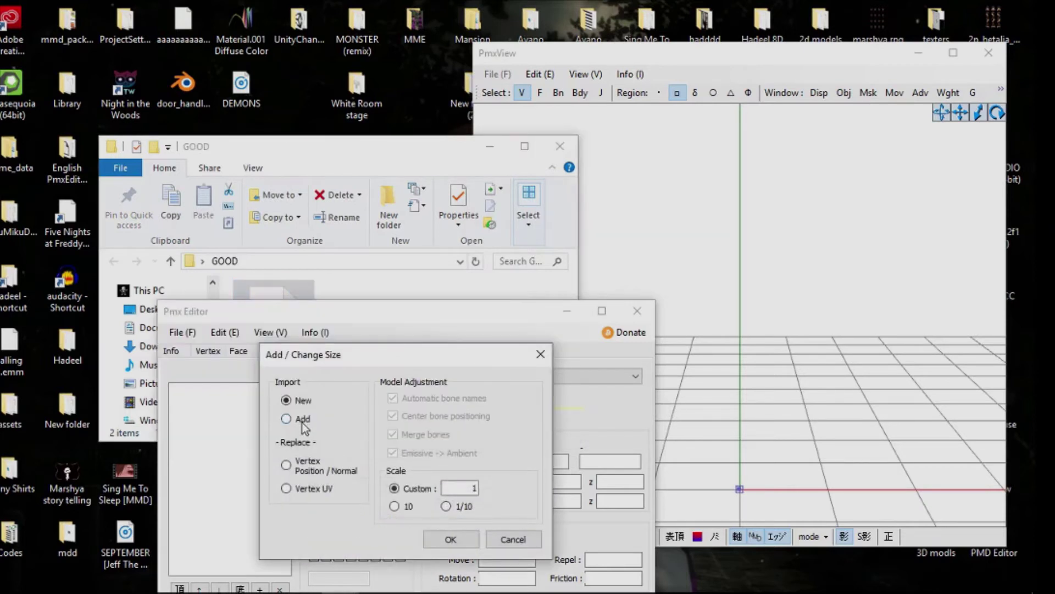
pyautogui.click(447, 538)
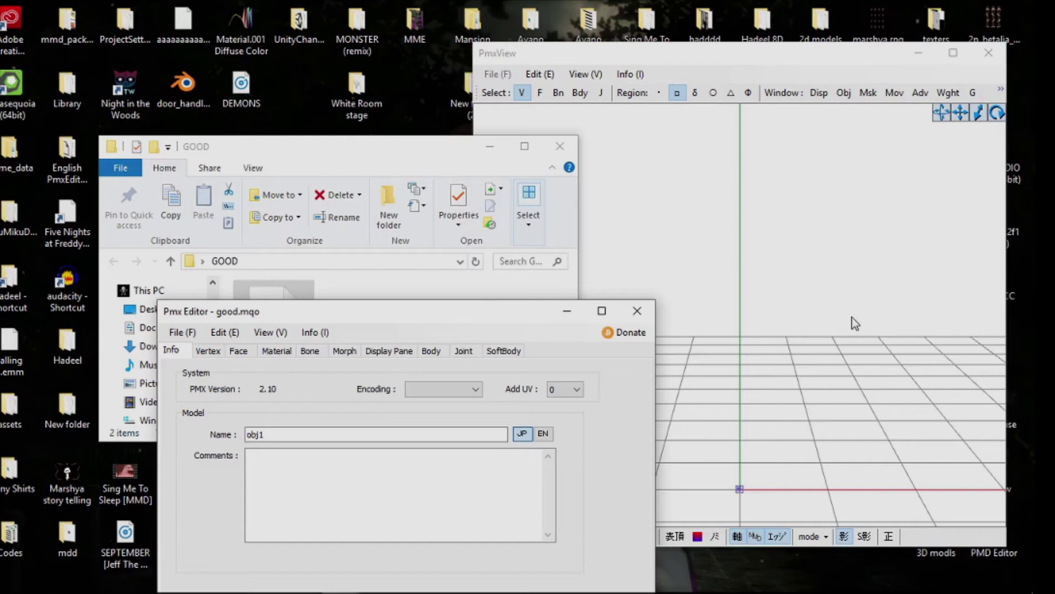
# View the imported plane and select material mat1 on the Material tab.
pyautogui.click(791, 348)
pyautogui.moveTo(792, 349); pyautogui.dragTo(743, 356, button='right')
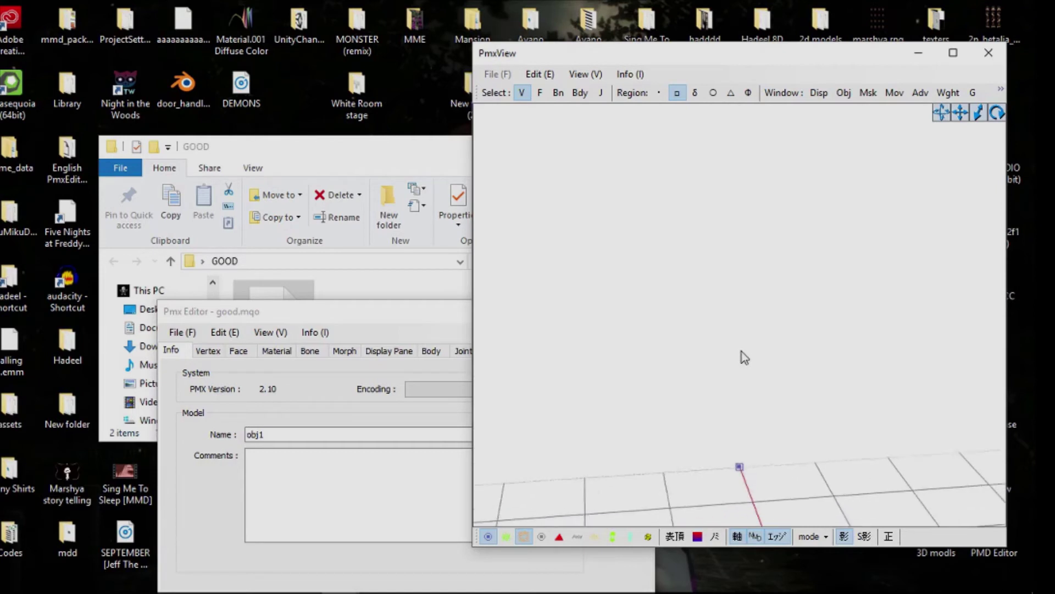
pyautogui.scroll(-5, 743, 358)
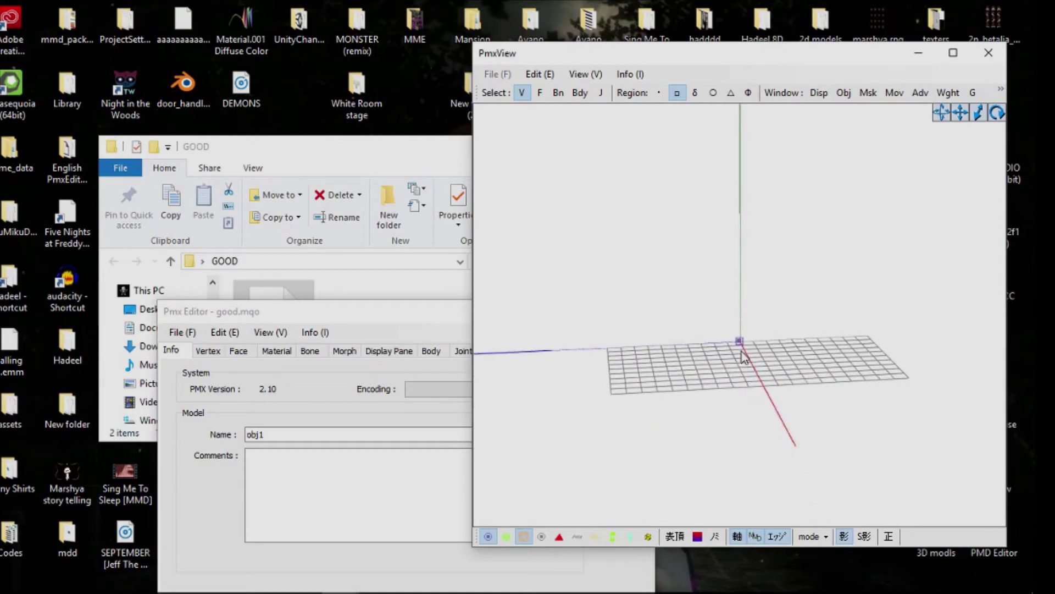
pyautogui.click(278, 352)
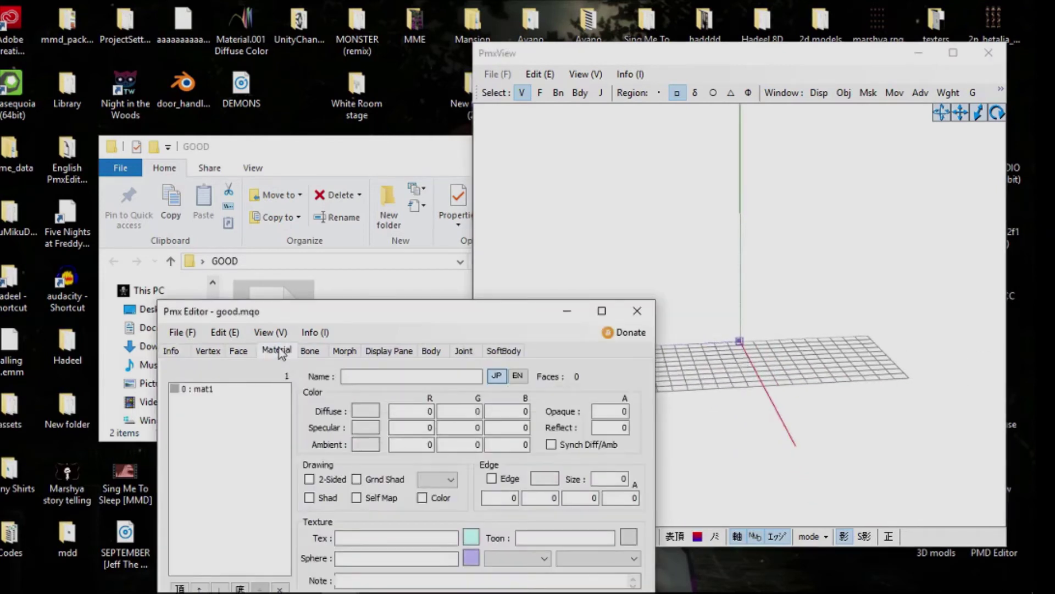
pyautogui.click(256, 388)
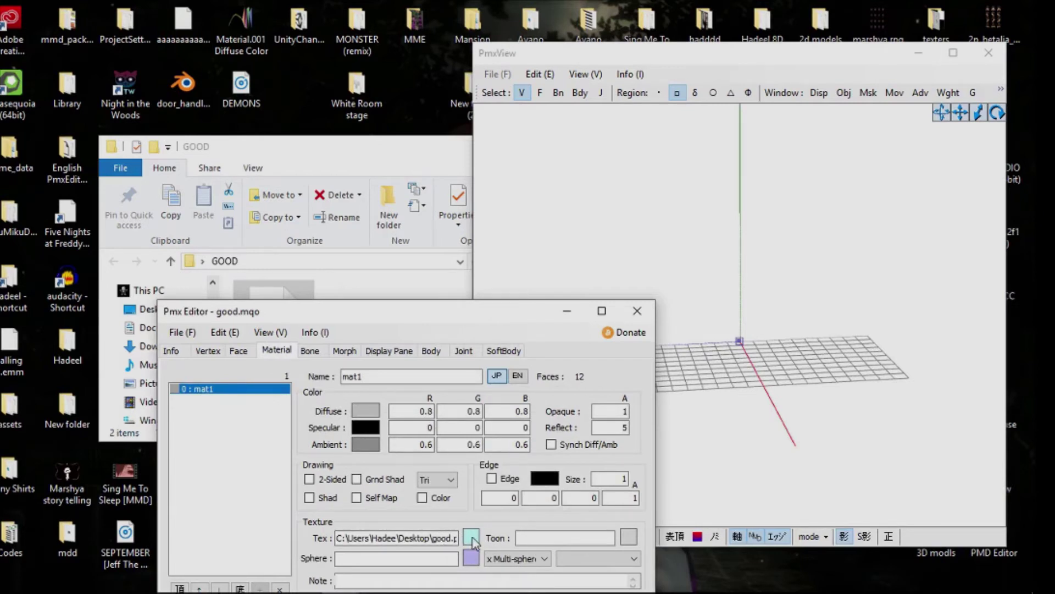
# Replace mat1's texture with the good image through the TexView preview.
pyautogui.click(471, 537)
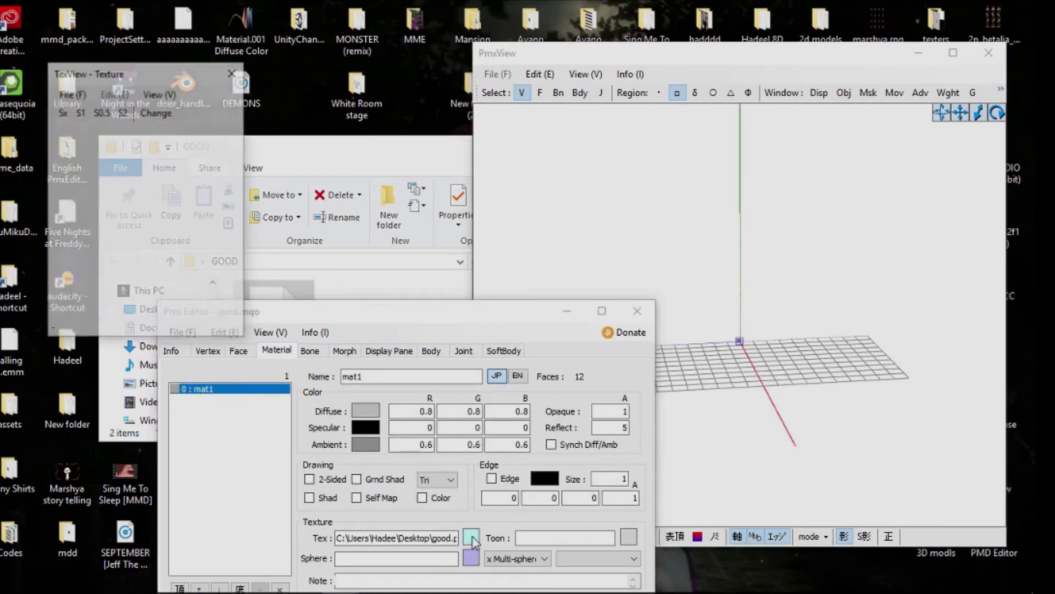
pyautogui.click(419, 283)
pyautogui.moveTo(342, 318); pyautogui.dragTo(86, 283)
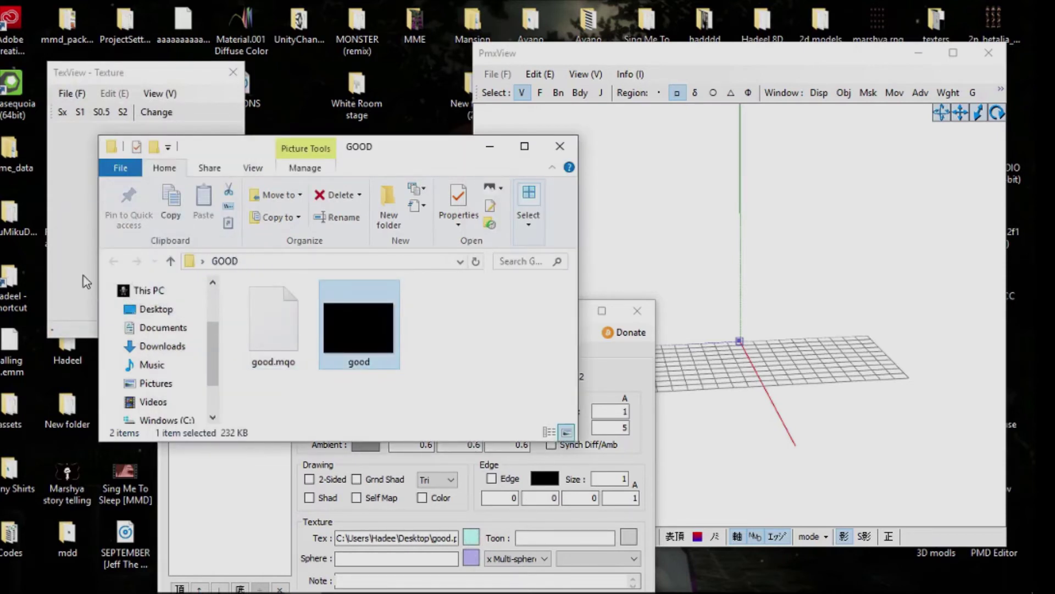
pyautogui.moveTo(85, 282); pyautogui.dragTo(85, 282)
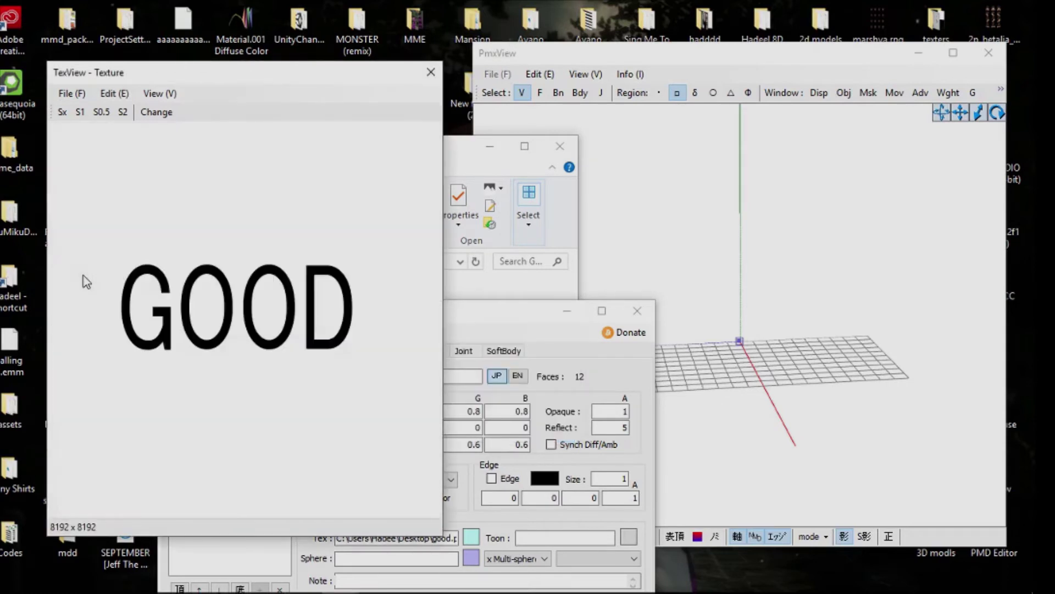
pyautogui.click(144, 112)
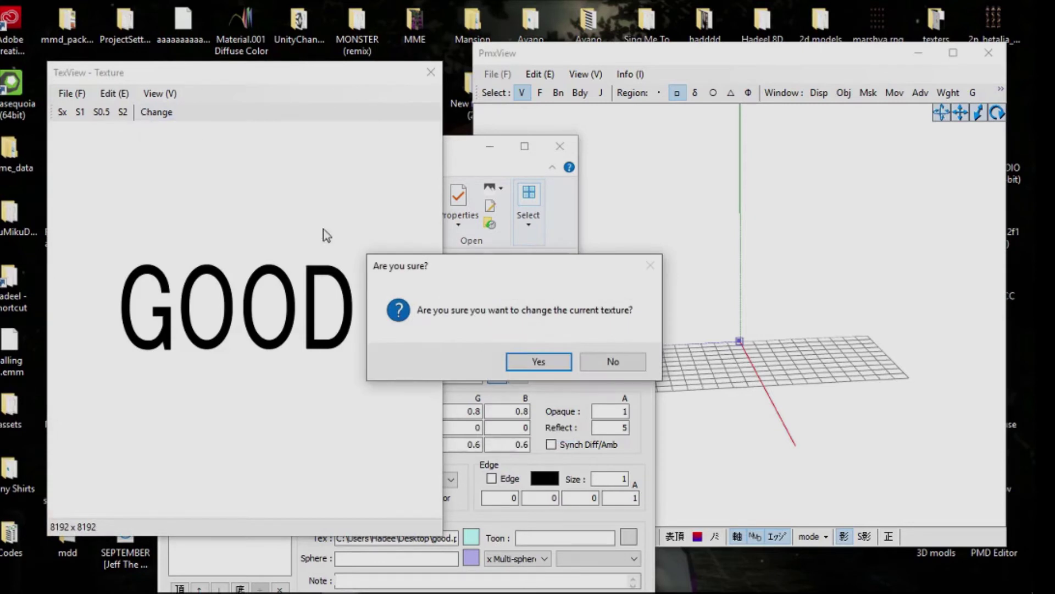
pyautogui.click(549, 361)
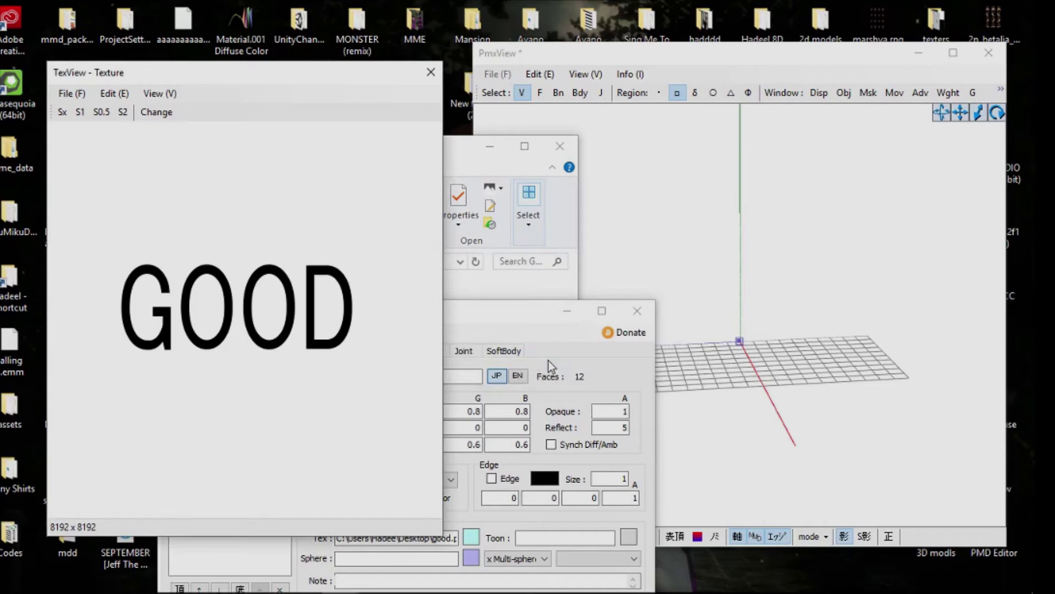
# Inspect the plane now showing GOOD and close the texture preview.
pyautogui.moveTo(860, 429); pyautogui.dragTo(606, 220, button='right')
pyautogui.scroll(5, 850, 411)
pyautogui.click(421, 81)
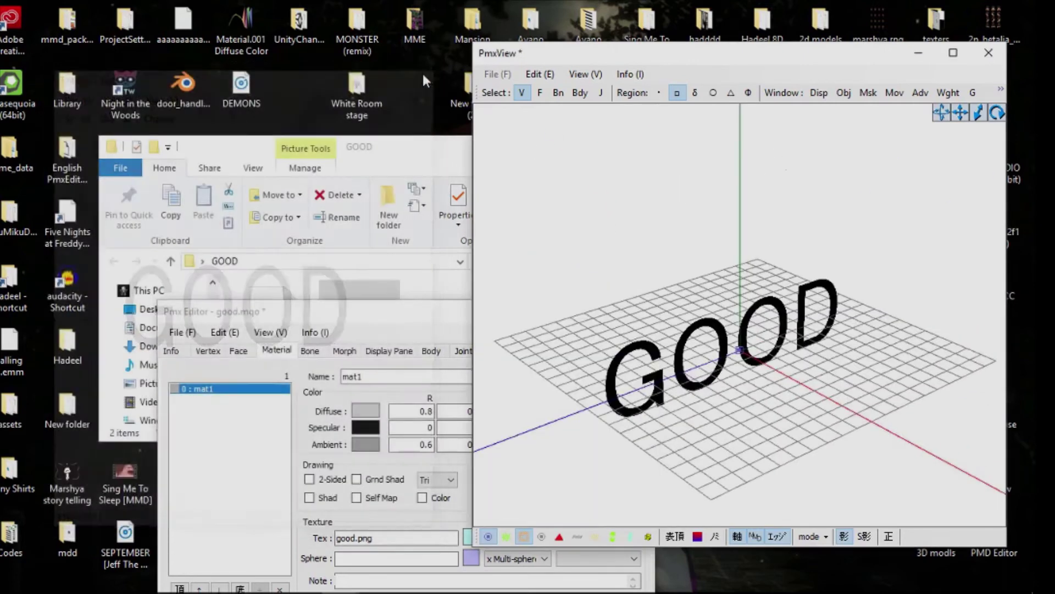
pyautogui.click(360, 325)
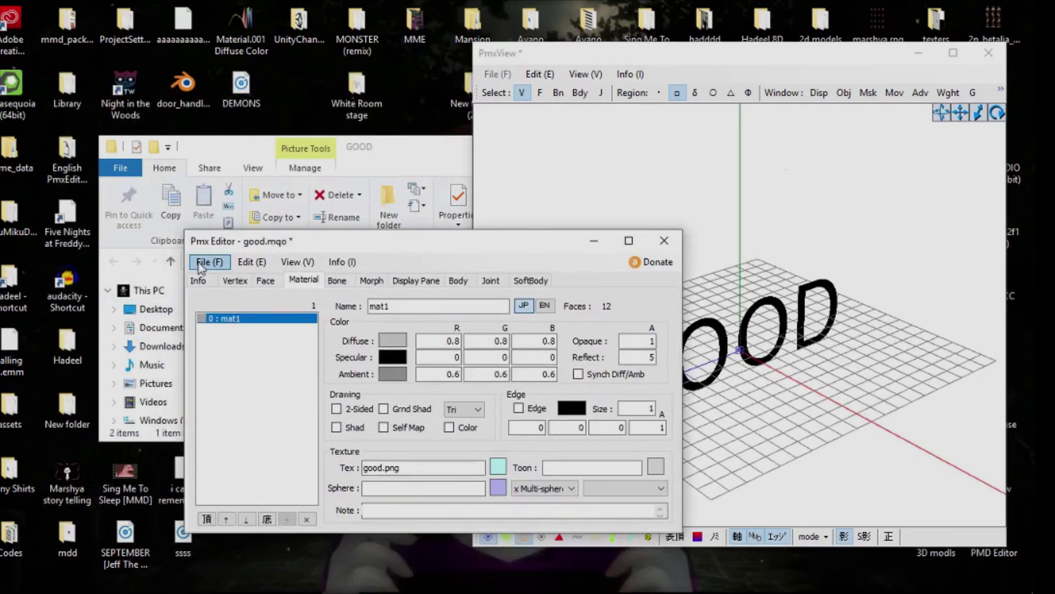
# Save the model as good.pmx in the Desktop GOOD folder and close PMX Editor.
pyautogui.click(209, 262)
pyautogui.click(279, 339)
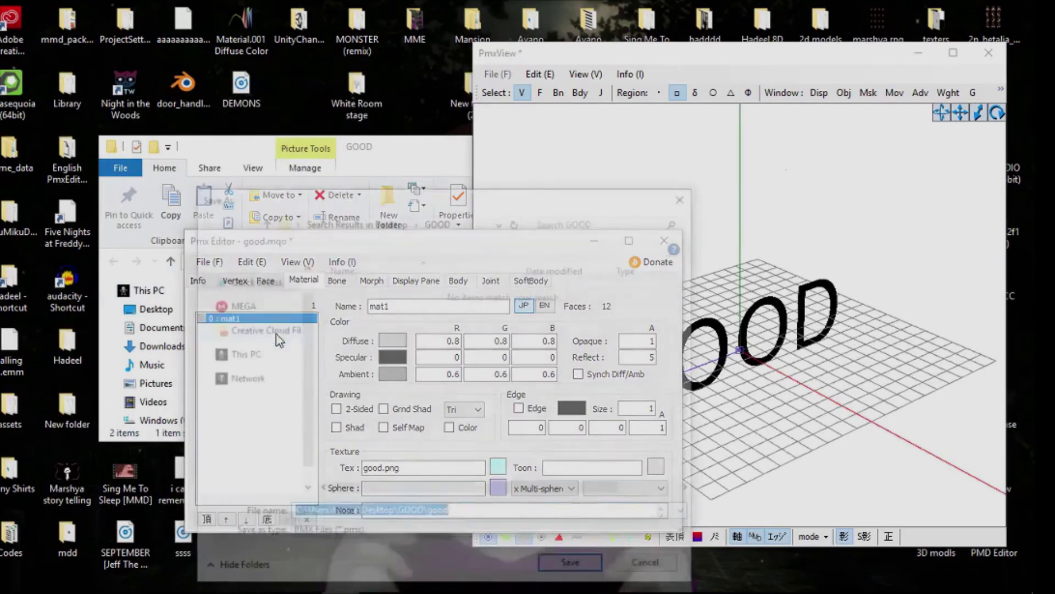
pyautogui.click(248, 342)
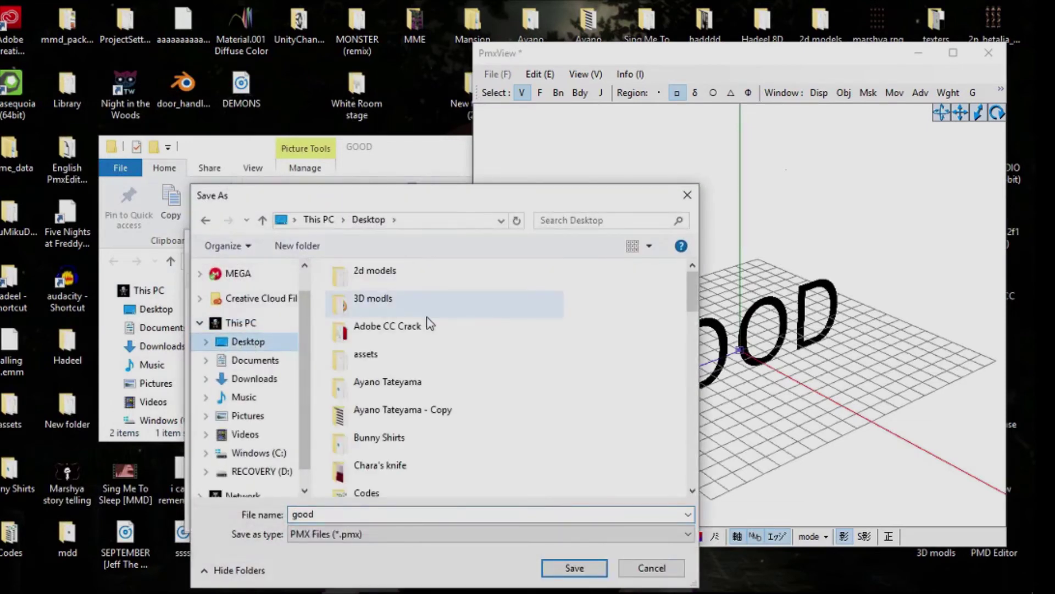
pyautogui.click(561, 216)
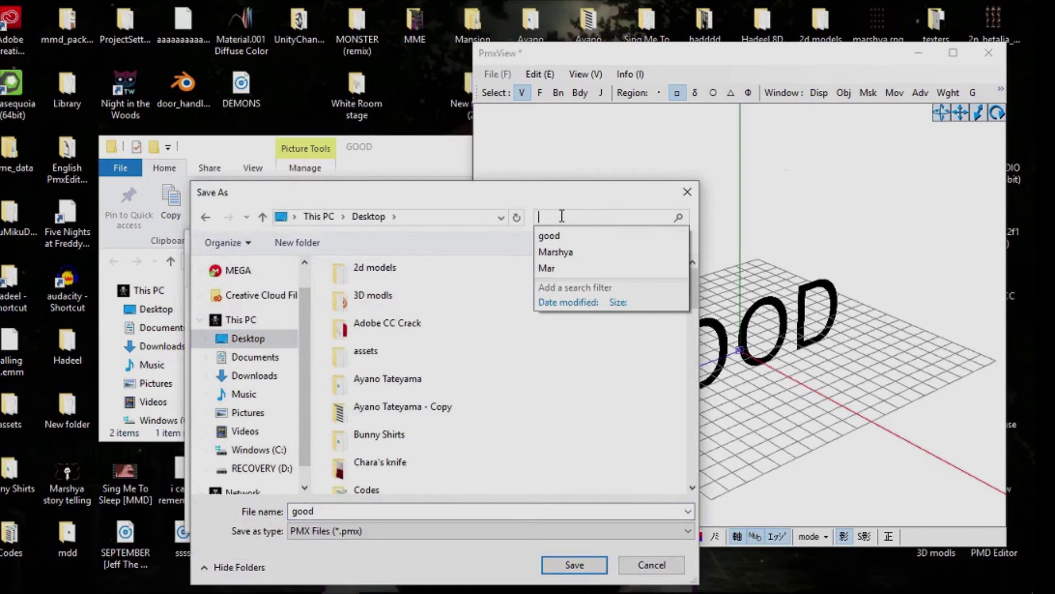
pyautogui.press('Escape')
pyautogui.write('GOOD')
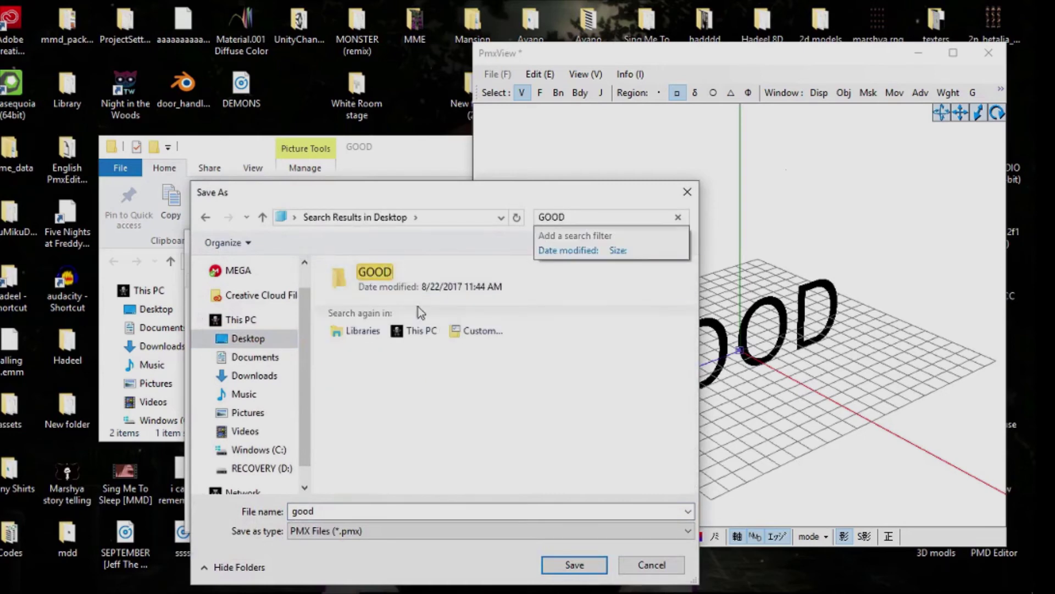
pyautogui.doubleClick(385, 277)
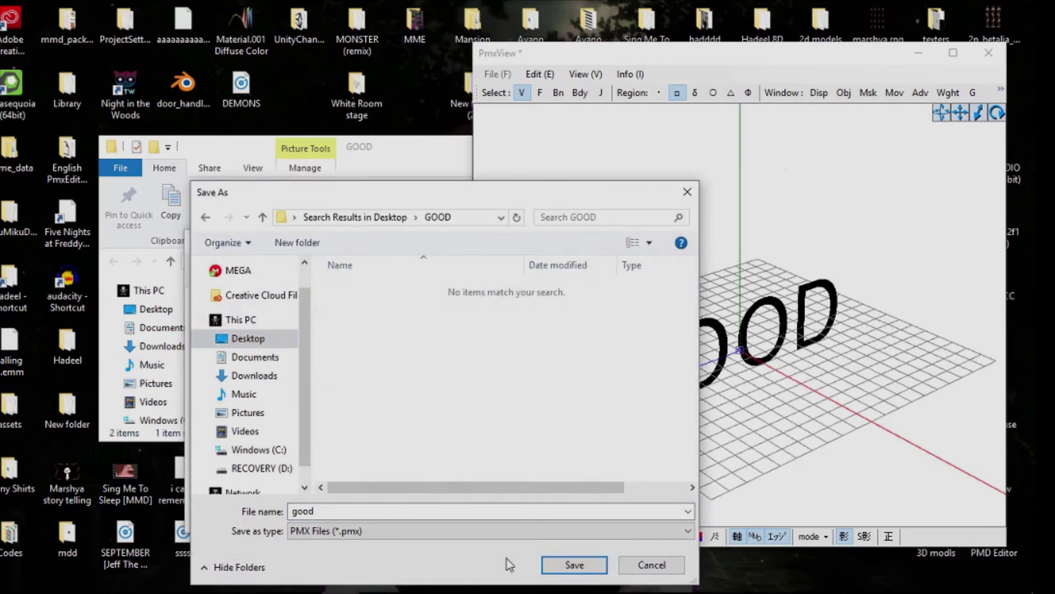
pyautogui.click(566, 560)
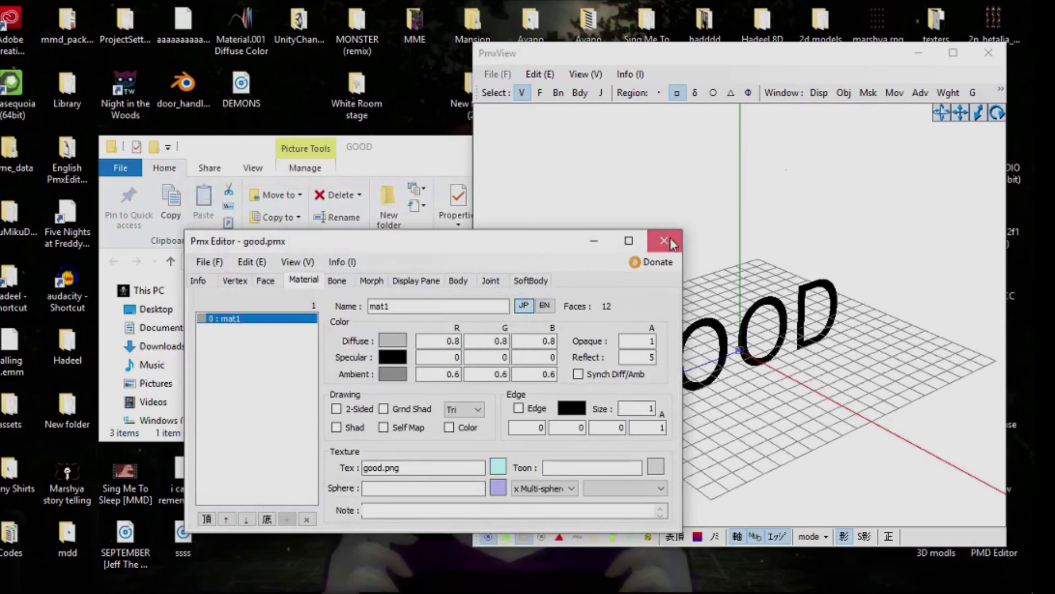
pyautogui.click(669, 241)
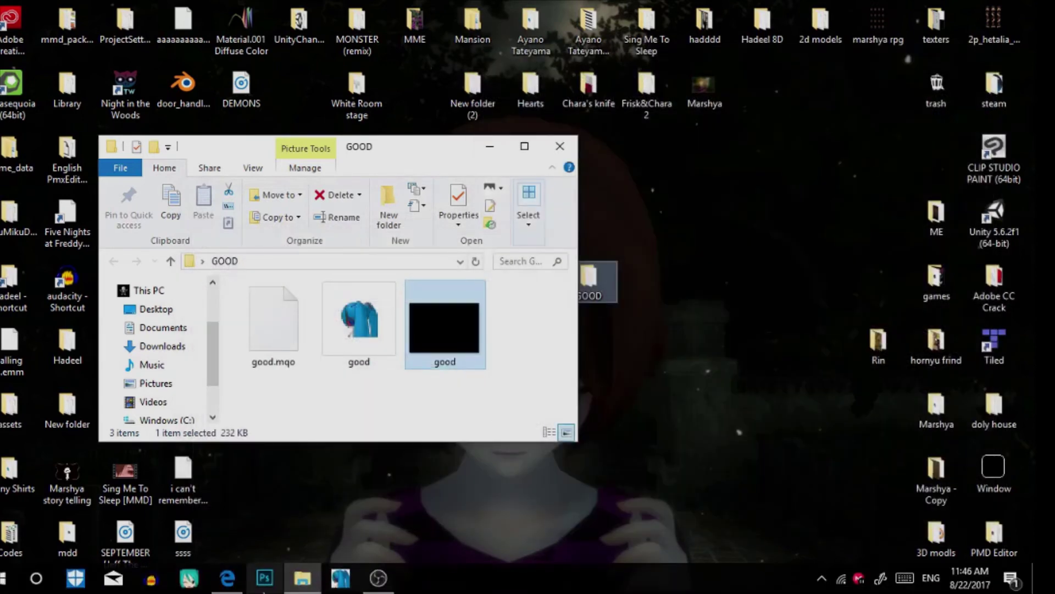
# Drag good.pmx from the GOOD folder into MikuMikuDance and orbit to see the Null_00 letters.
pyautogui.click(187, 583)
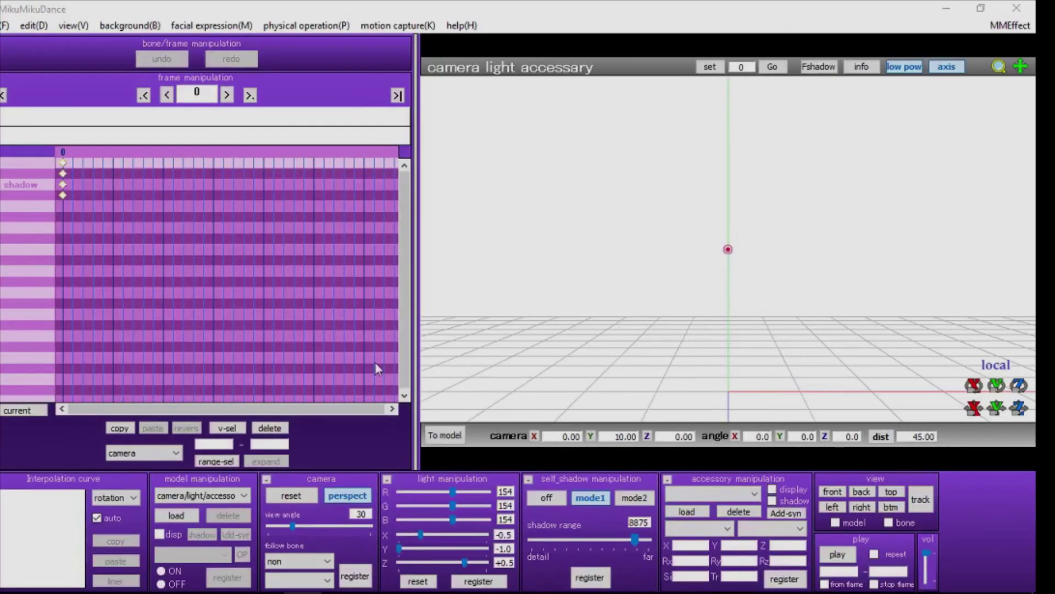
pyautogui.moveTo(301, 581)
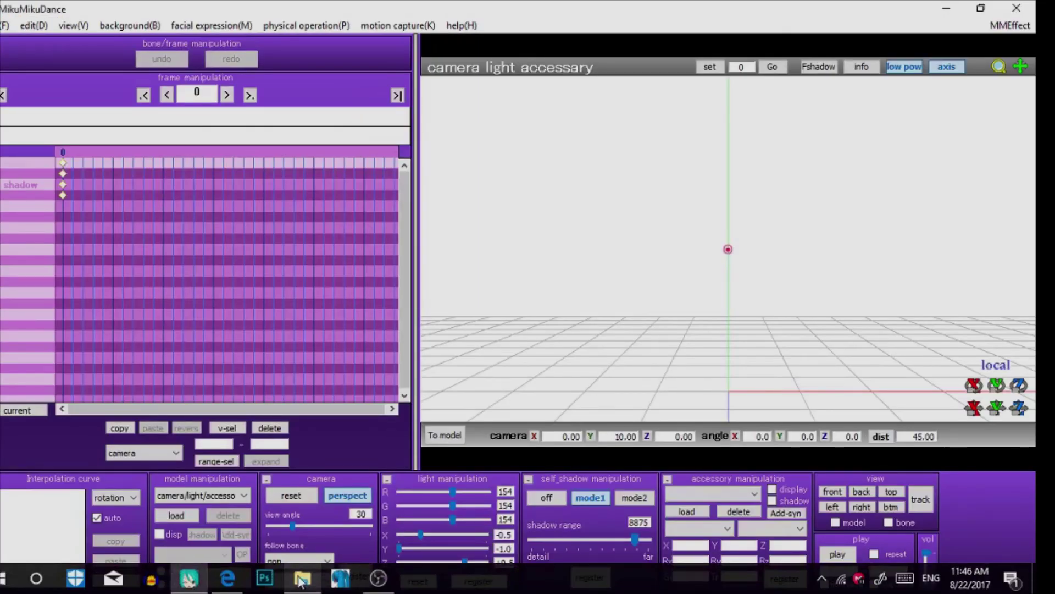
pyautogui.click(301, 581)
pyautogui.moveTo(370, 341); pyautogui.dragTo(628, 282)
pyautogui.click(478, 351)
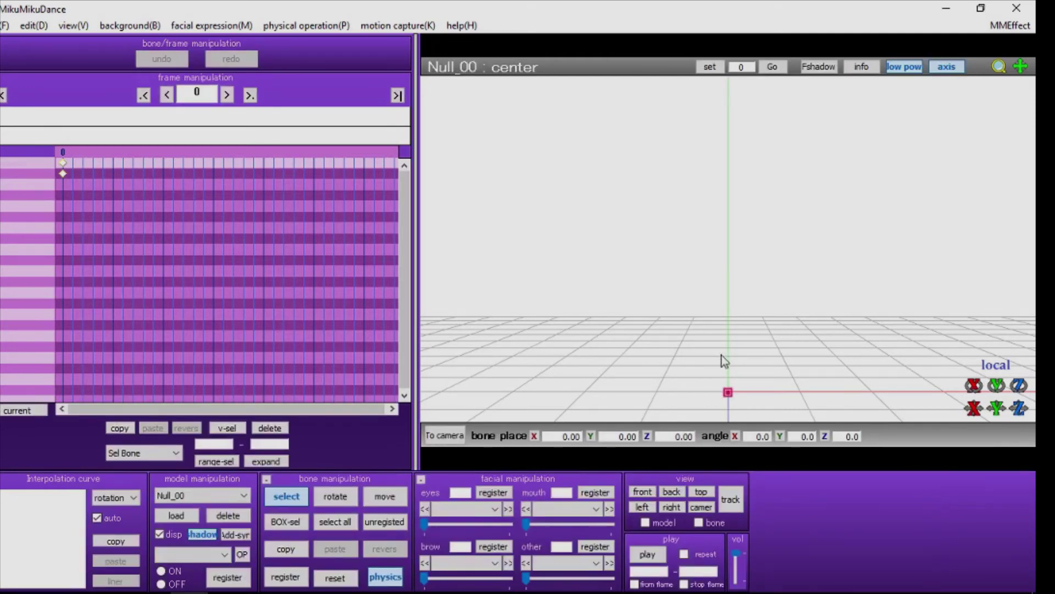
pyautogui.moveTo(724, 360); pyautogui.dragTo(598, 388, button='right')
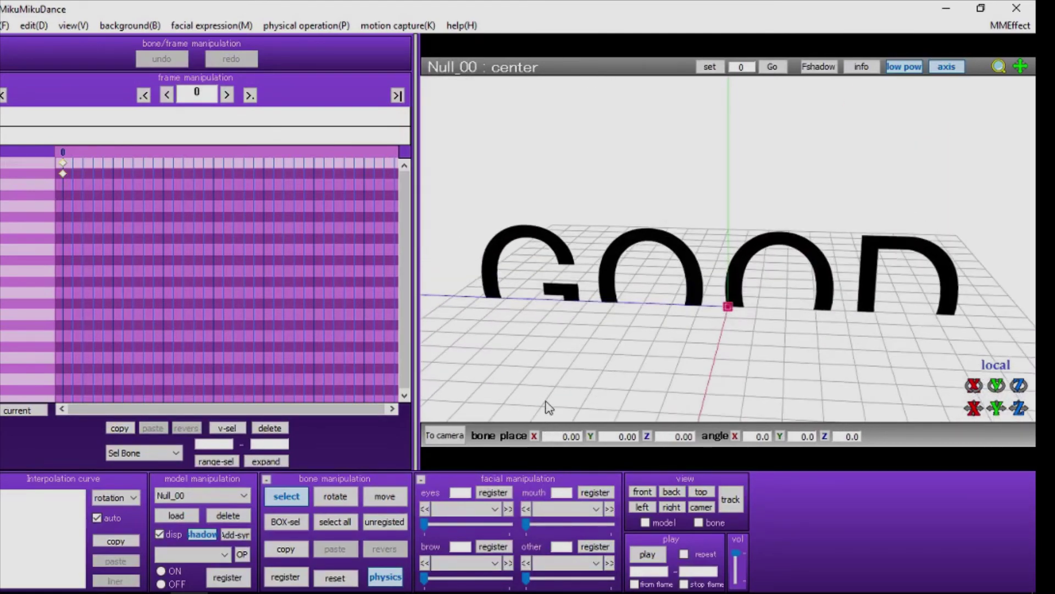
# Check the scene from the left camera view, then reset the camera to default.
pyautogui.click(449, 442)
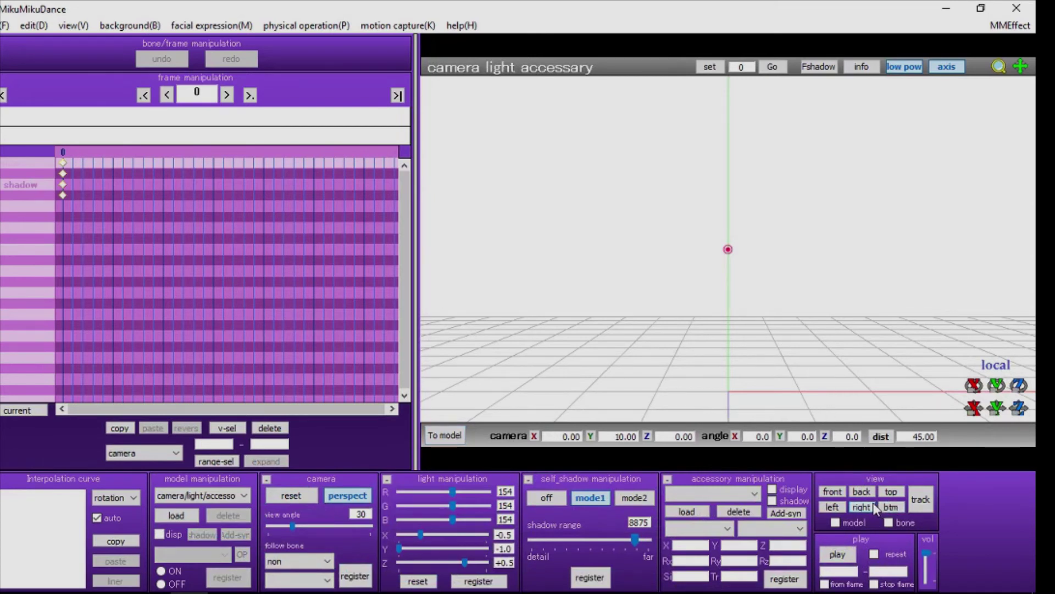
pyautogui.click(833, 508)
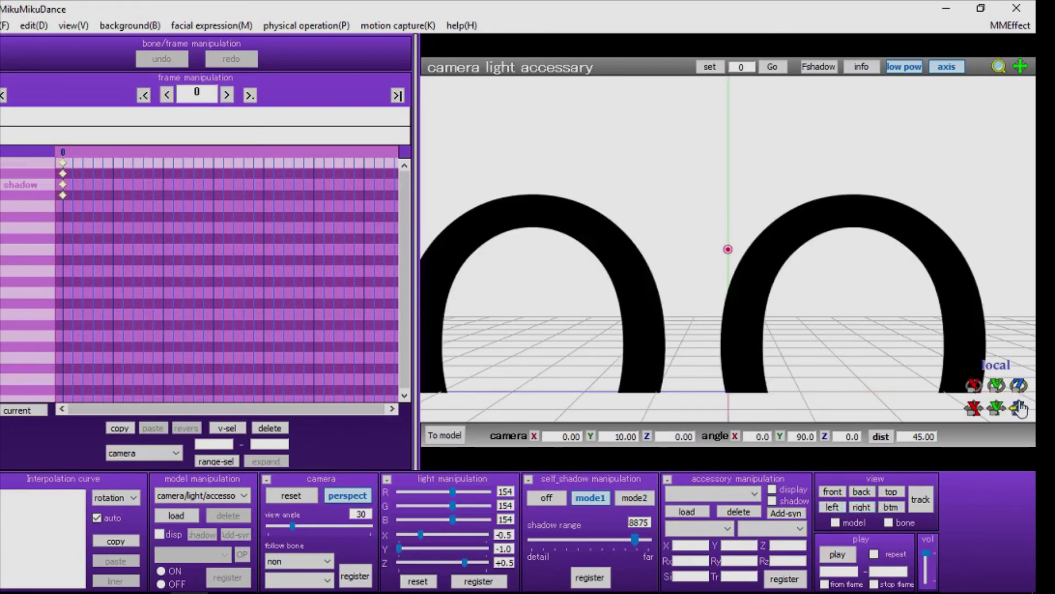
pyautogui.moveTo(1020, 407); pyautogui.dragTo(1047, 408)
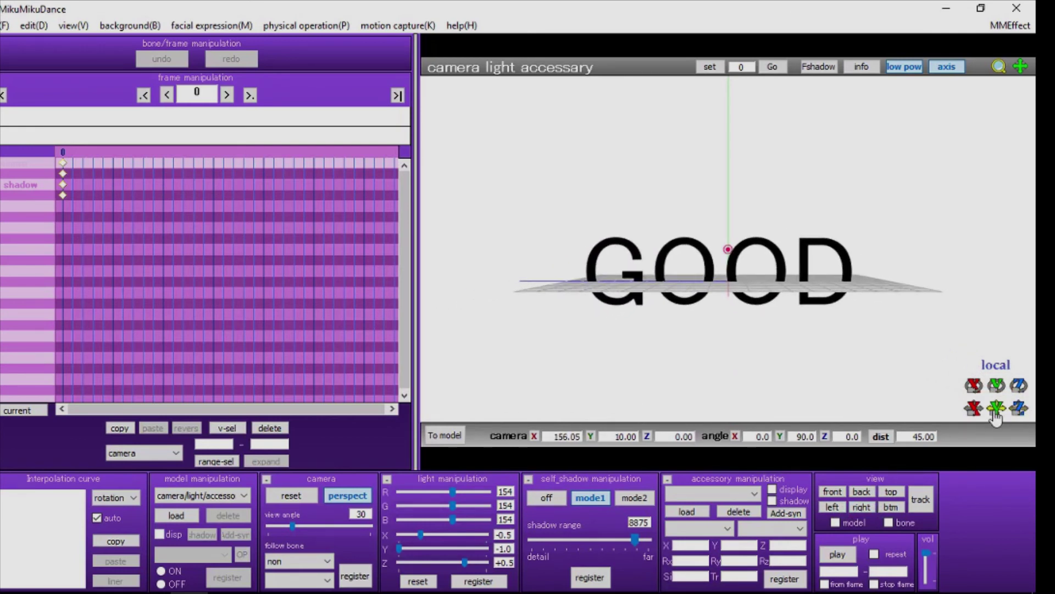
pyautogui.press('2')
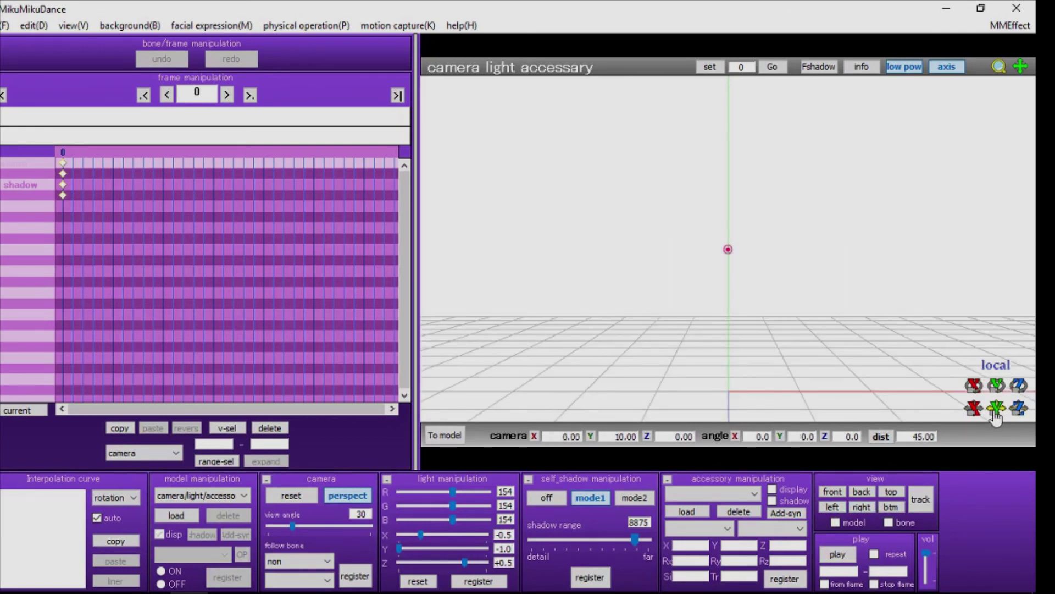
# Push Null_00's center bone back and rotate the GOOD letters to face front.
pyautogui.click(444, 436)
pyautogui.moveTo(728, 396); pyautogui.dragTo(727, 310)
pyautogui.moveTo(996, 408); pyautogui.dragTo(922, 416)
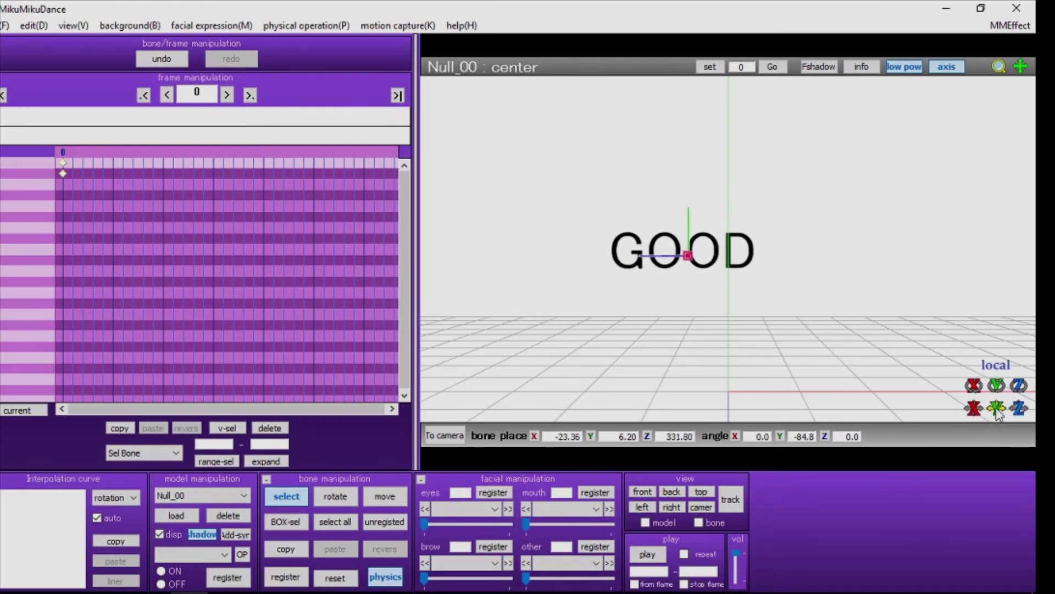
# Raise the GOOD model high for its opening pose at frame 0.
pyautogui.moveTo(999, 413)
pyautogui.mouseDown()
pyautogui.moveTo(1000, 402)
pyautogui.moveTo(1017, 414)
pyautogui.moveTo(997, 418)
pyautogui.mouseUp()
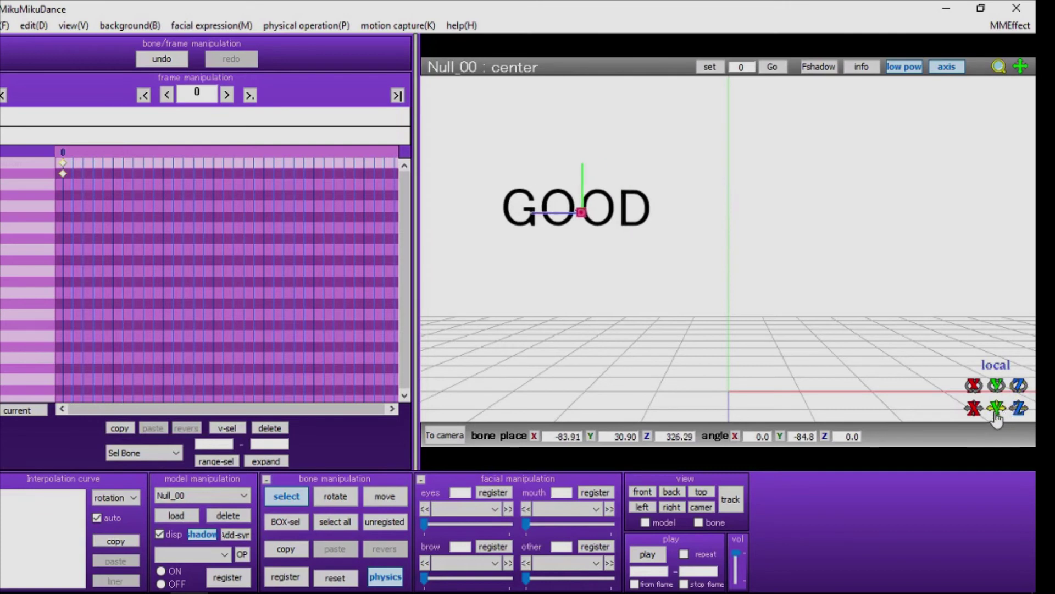
pyautogui.click(1018, 7)
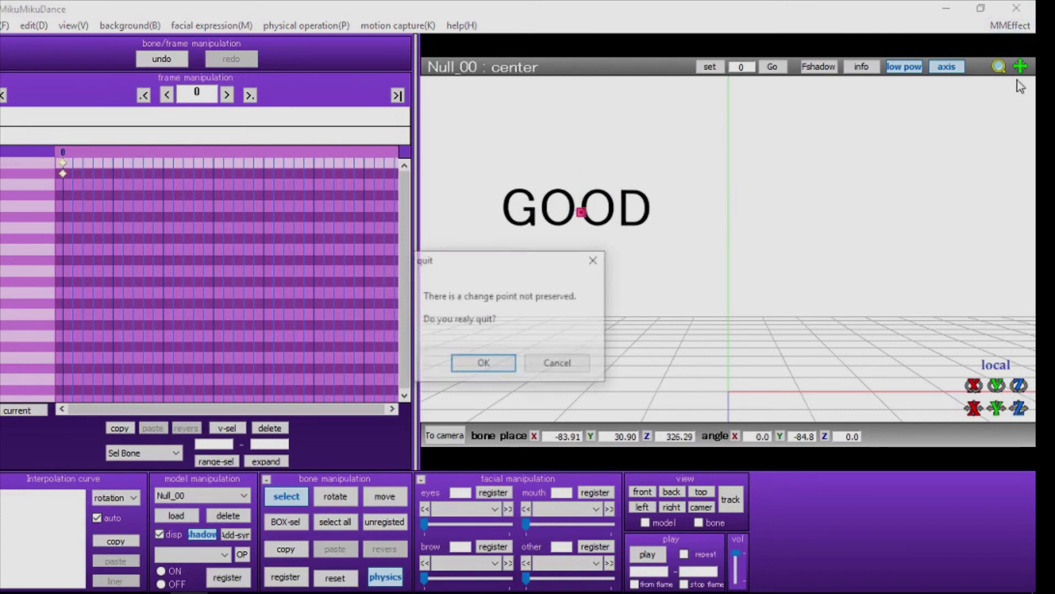
pyautogui.click(596, 260)
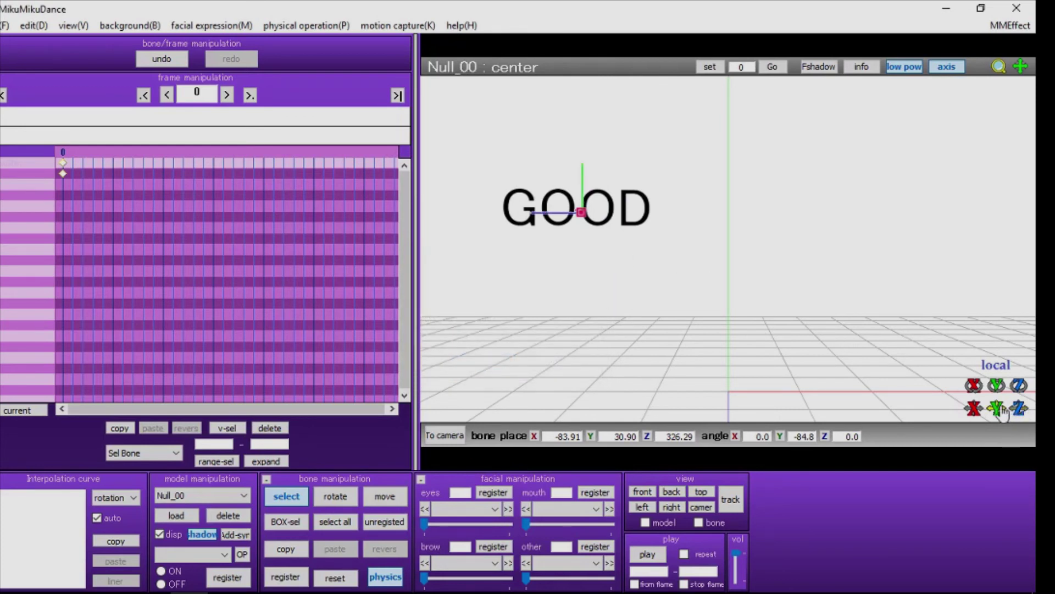
pyautogui.moveTo(1004, 414); pyautogui.dragTo(999, 415)
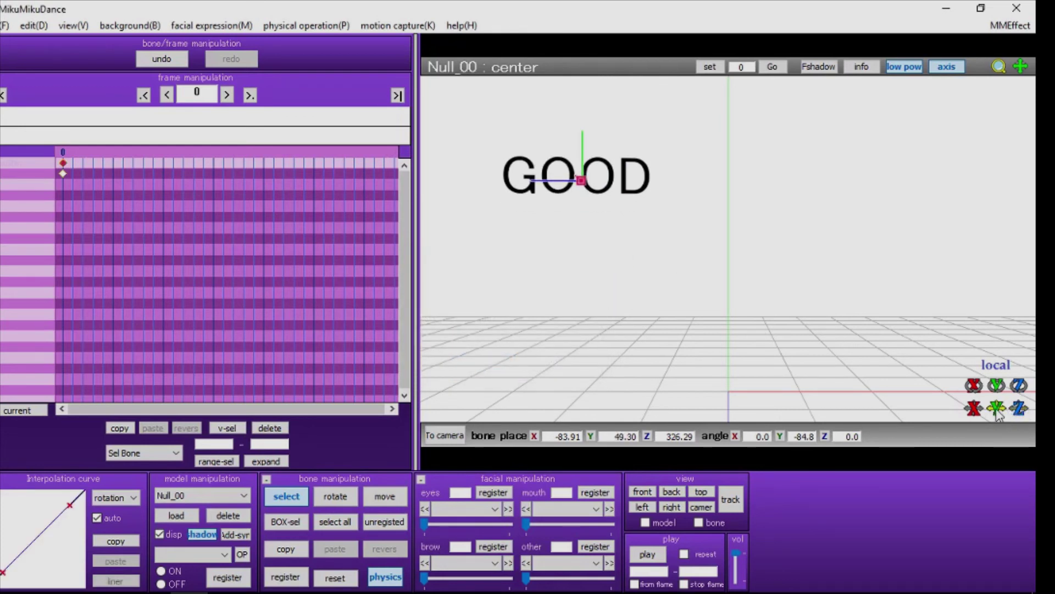
# Key the model lowered near the floor at frame 29 and slid right at frame 53.
pyautogui.press('Right')
pyautogui.press('Right')
pyautogui.press('Right')
pyautogui.press('Right')
pyautogui.press('Right')
pyautogui.press('Right')
pyautogui.press('Right')
pyautogui.press('Right')
pyautogui.press('Right')
pyautogui.press('Right')
pyautogui.press('Right')
pyautogui.press('Right')
pyautogui.press('Right')
pyautogui.press('Right')
pyautogui.press('Right')
pyautogui.press('Right')
pyautogui.press('Right')
pyautogui.press('Right')
pyautogui.press('Right')
pyautogui.press('Right')
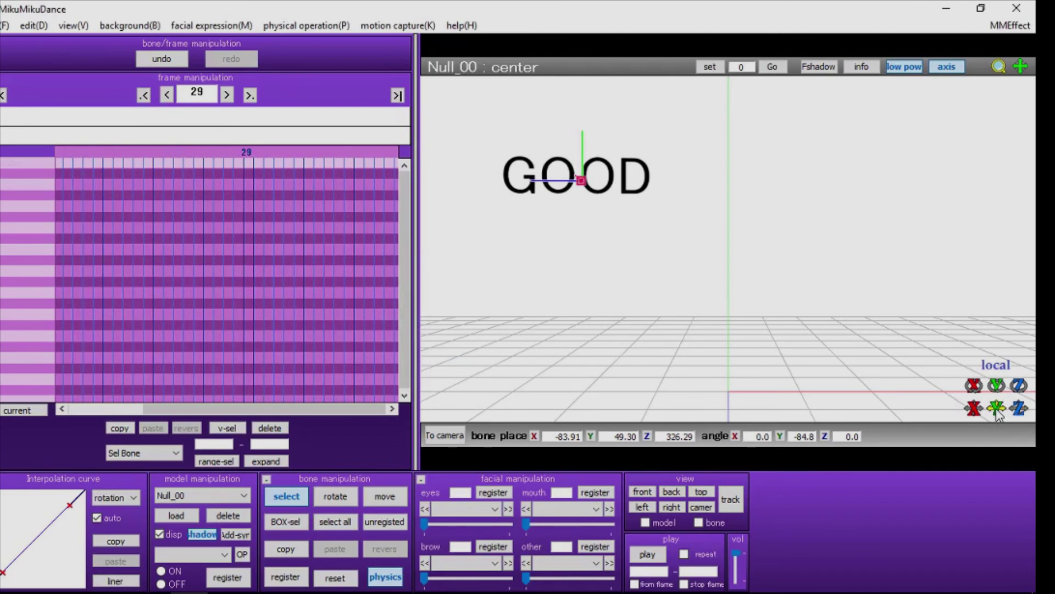
pyautogui.moveTo(999, 415); pyautogui.dragTo(1021, 414)
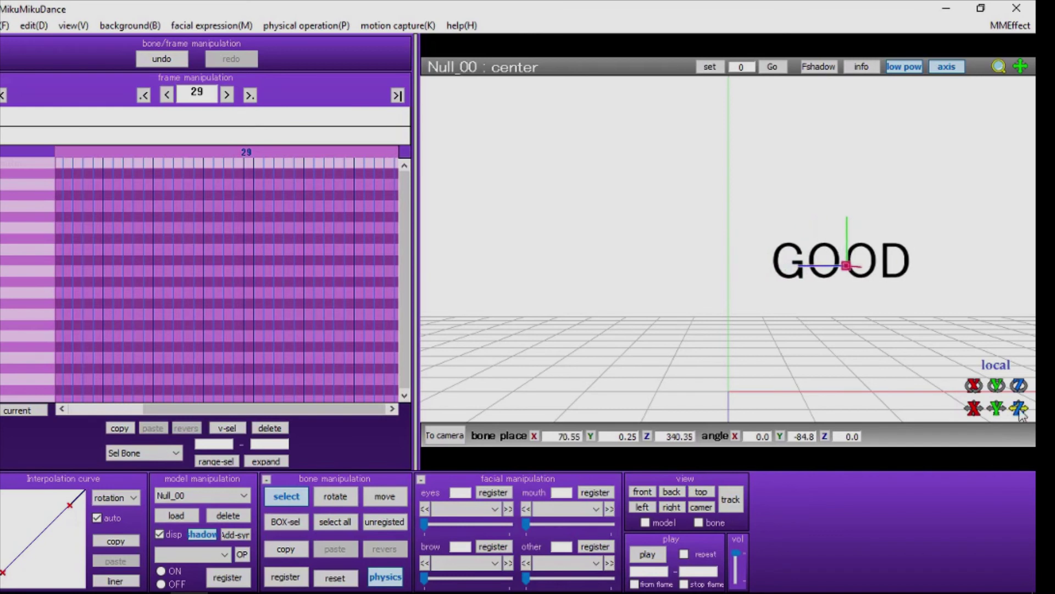
pyautogui.press('Return')
pyautogui.press('Right')
pyautogui.press('Right')
pyautogui.press('Right')
pyautogui.press('Right')
pyautogui.press('Right')
pyautogui.press('Right')
pyautogui.press('Right')
pyautogui.press('Right')
pyautogui.press('Right')
pyautogui.press('Right')
pyautogui.press('Right')
pyautogui.press('Right')
pyautogui.press('Right')
pyautogui.press('Right')
pyautogui.press('Right')
pyautogui.press('Right')
pyautogui.press('Right')
pyautogui.press('Right')
pyautogui.press('Right')
pyautogui.press('Right')
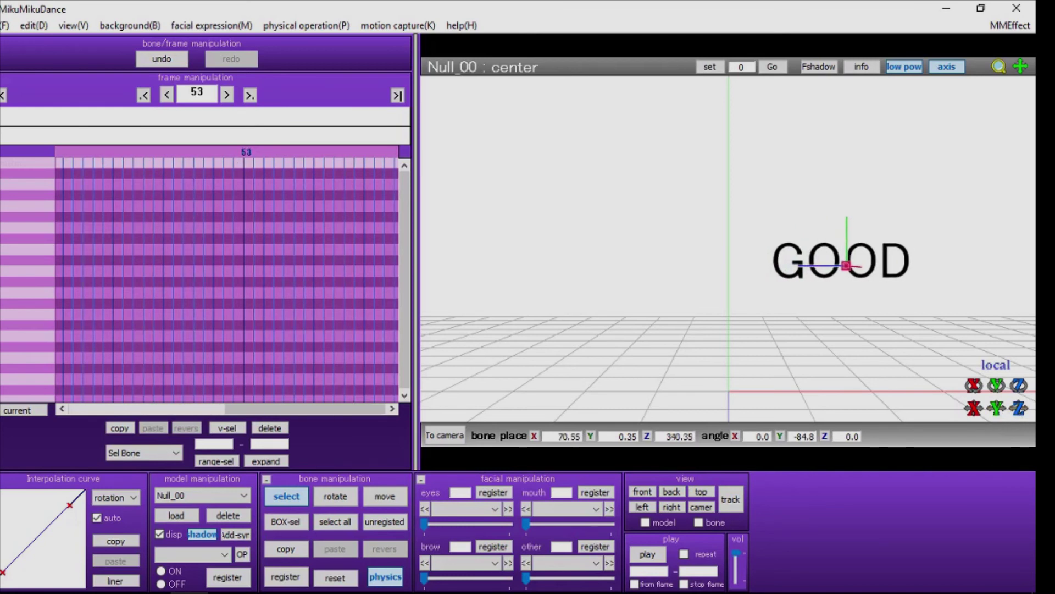
pyautogui.moveTo(974, 408)
pyautogui.mouseDown()
pyautogui.moveTo(972, 421)
pyautogui.moveTo(989, 412)
pyautogui.mouseUp()
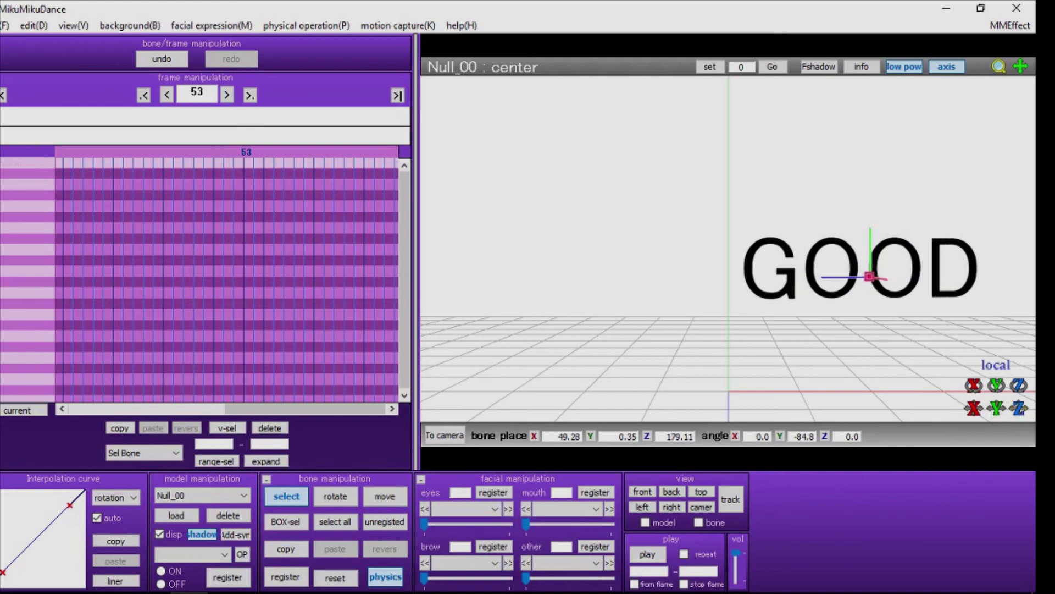
pyautogui.press('Return')
# Nudge the model left at frame 57 and copy the frame-53 keyframe to frame 62.
pyautogui.press('Right')
pyautogui.press('Right')
pyautogui.press('Right')
pyautogui.press('Right')
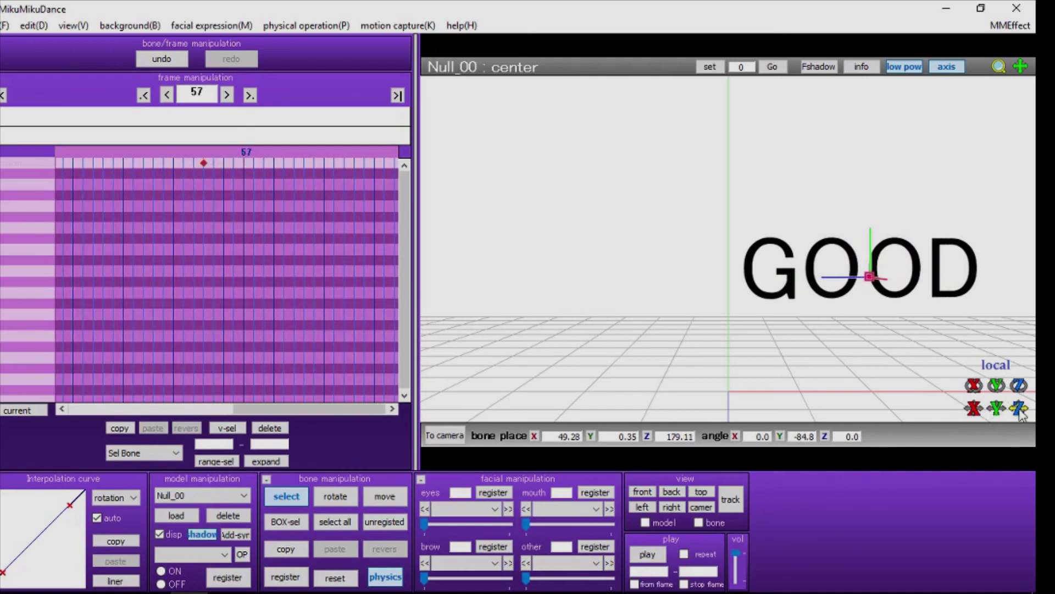
pyautogui.moveTo(1021, 415); pyautogui.dragTo(974, 415)
pyautogui.press('Left')
pyautogui.press('Right')
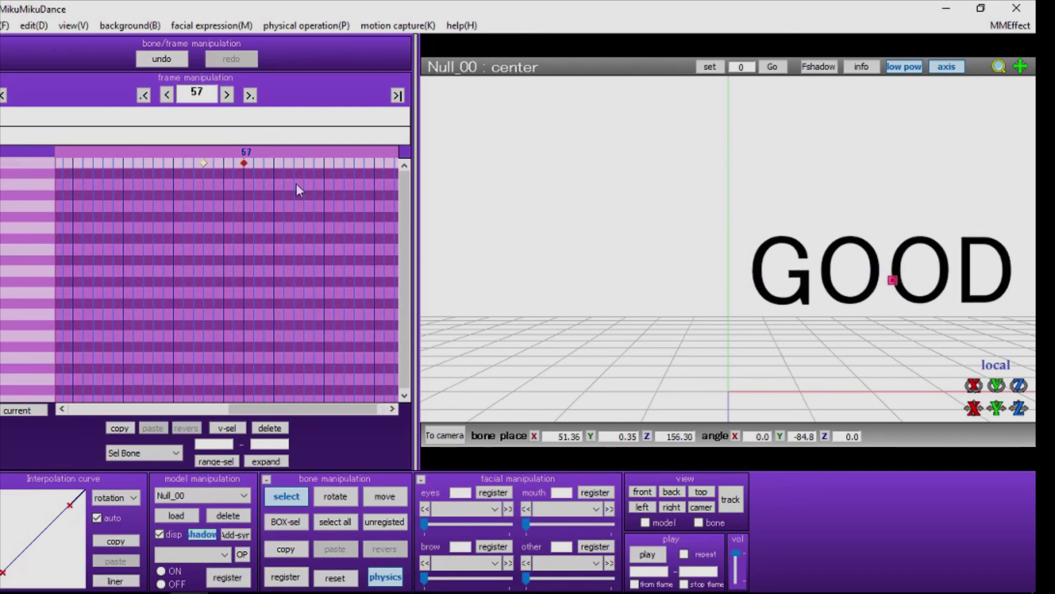
pyautogui.click(203, 163)
pyautogui.hotkey('ctrl', 'c')
pyautogui.press('Right')
pyautogui.press('Right')
pyautogui.press('Right')
pyautogui.press('Right')
pyautogui.press('Right')
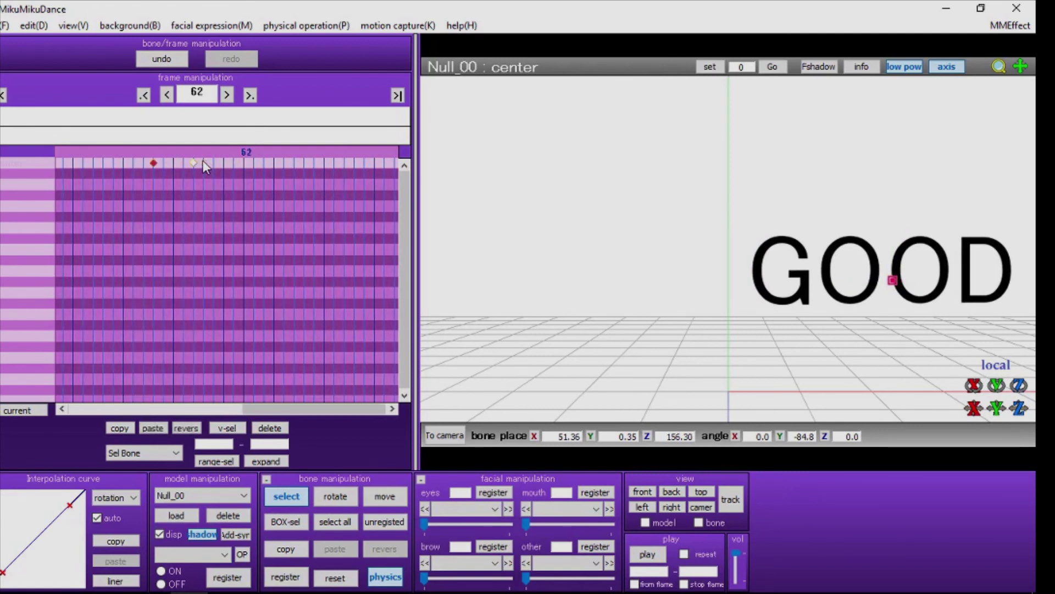
pyautogui.hotkey('ctrl', 'v')
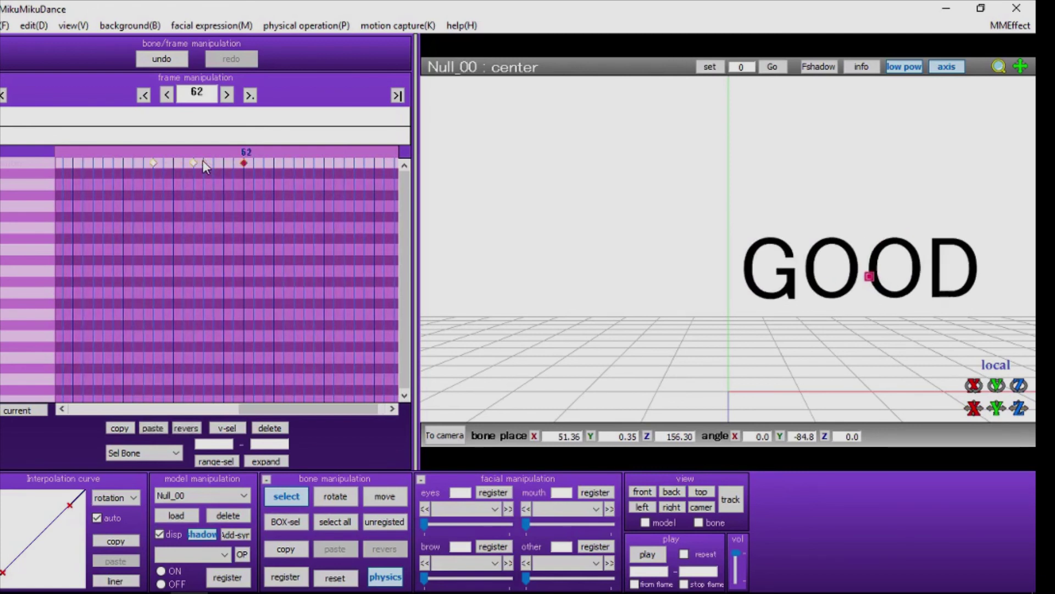
# Switch to camera mode and play the GOOD animation through to frame 62.
pyautogui.click(451, 440)
pyautogui.press('space')
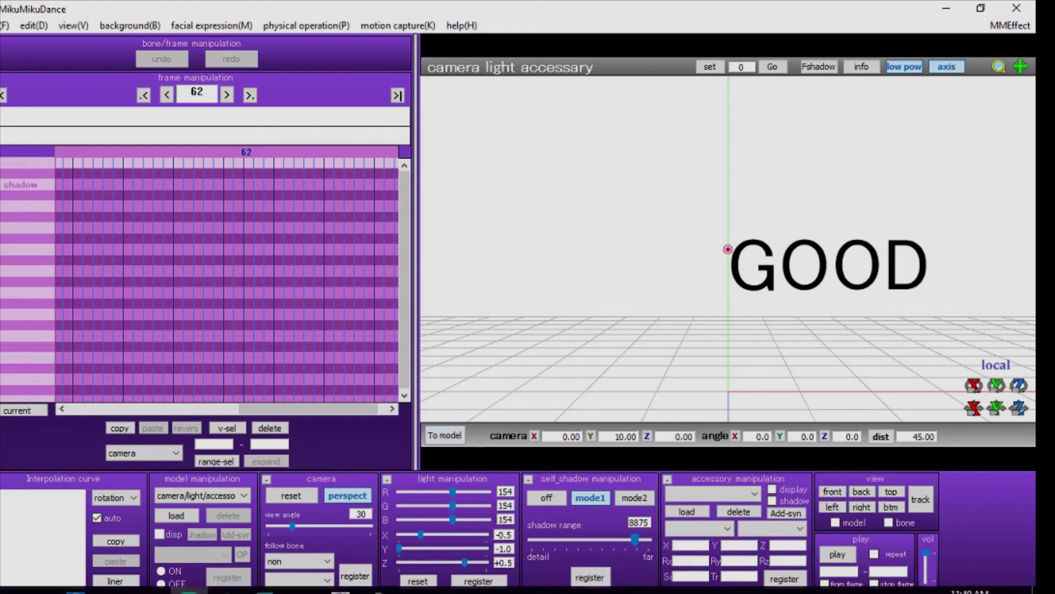
pyautogui.moveTo(367, 586)
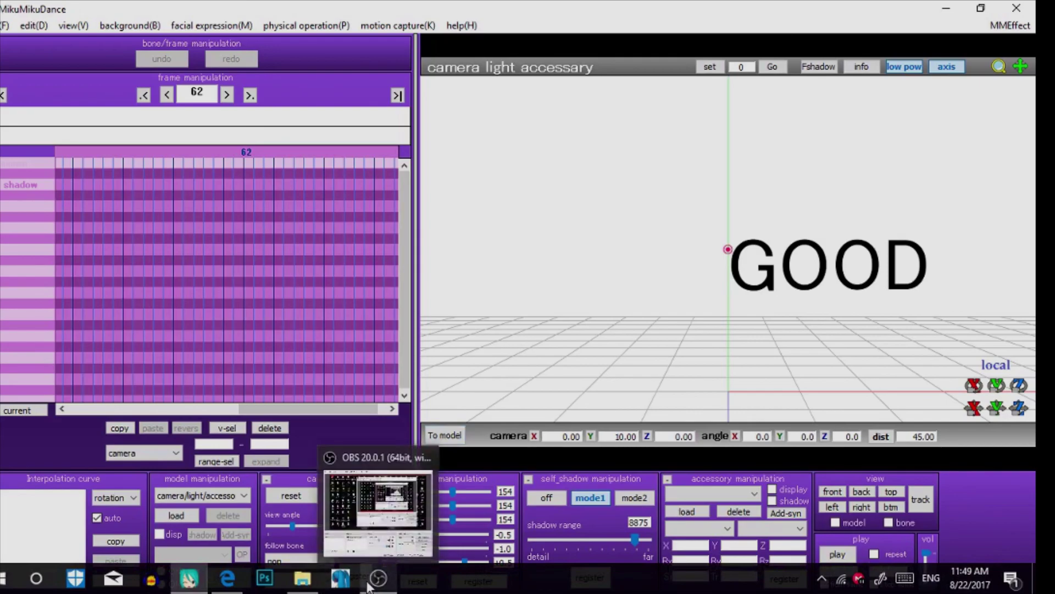